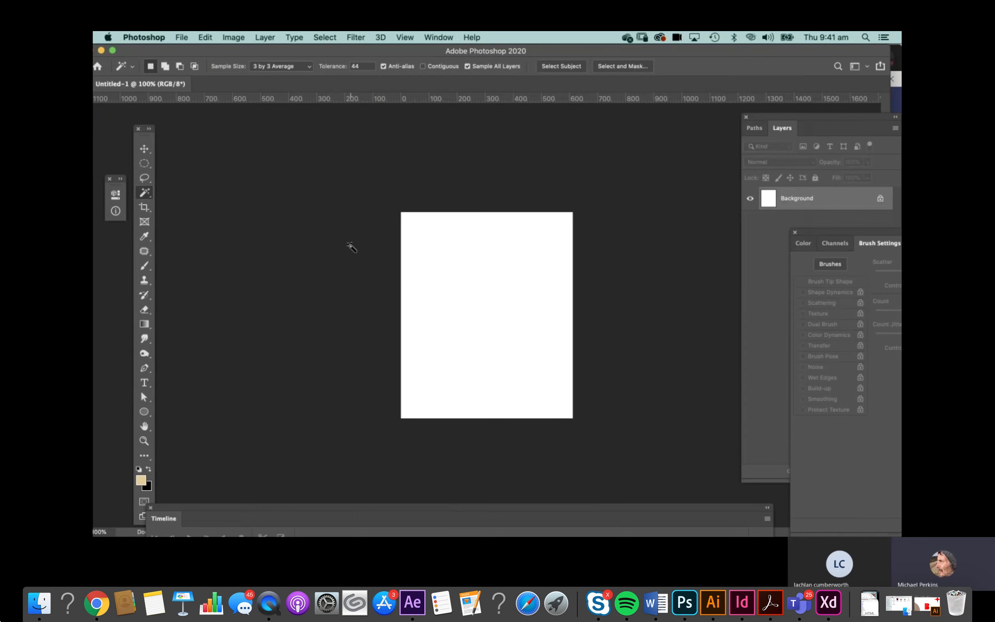
Create a new document 2000 pixels wide and 2000 pixels high.
key("Tab")
type("2")
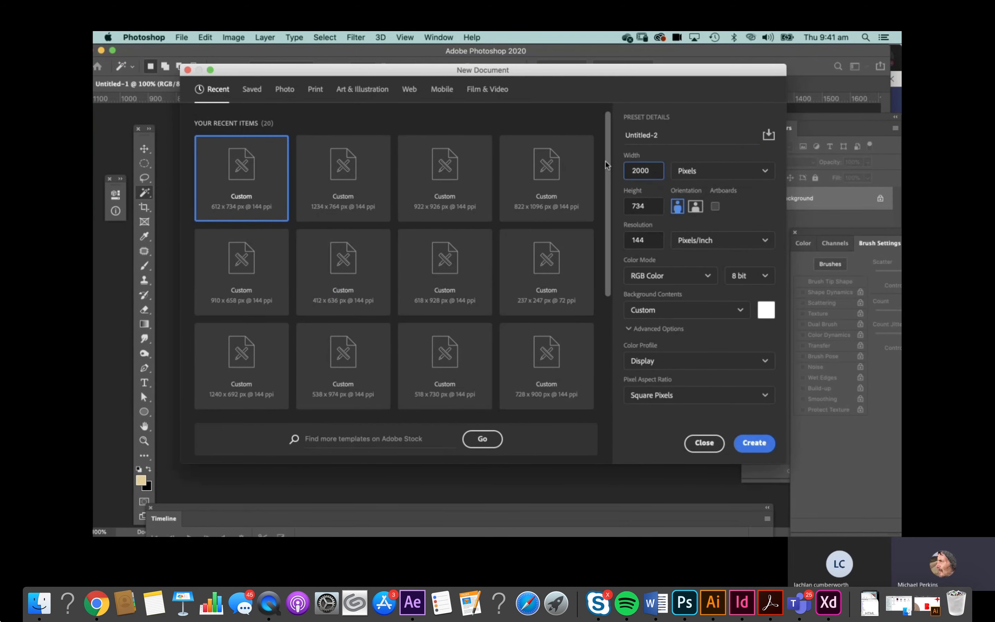
left_click_drag(658, 205, 622, 206)
type("2000")
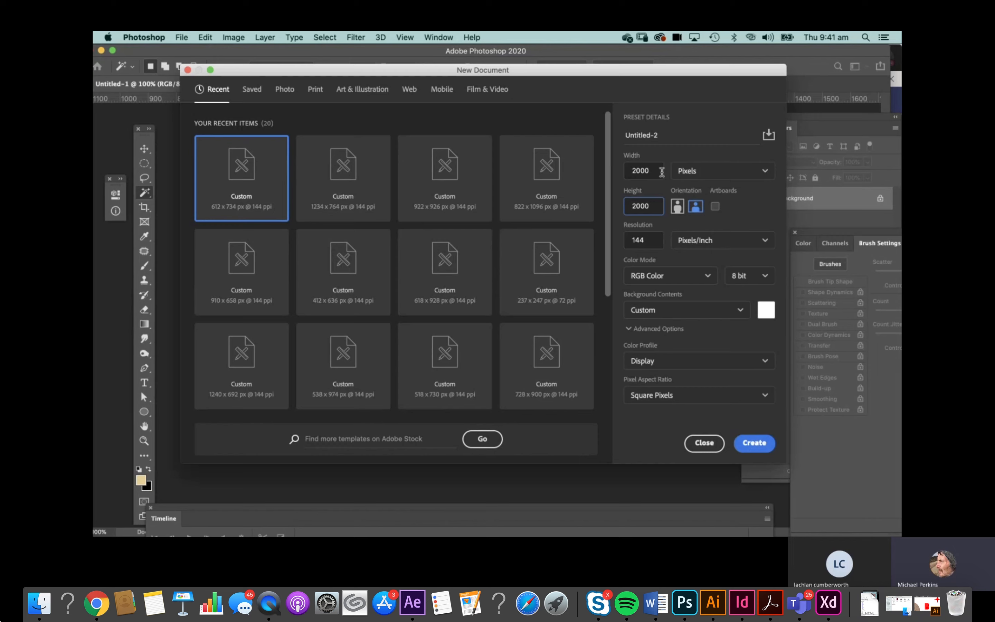
left_click(756, 441)
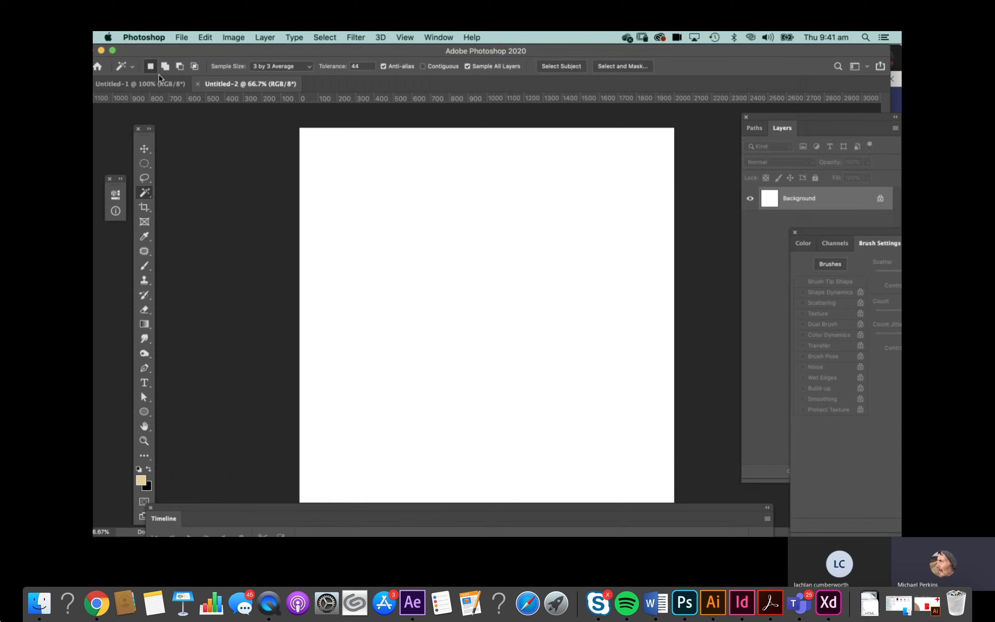
Minimise the Photoshop, Teams and browser windows to expose the desktop.
mouse_move(370, 535)
left_click(102, 51)
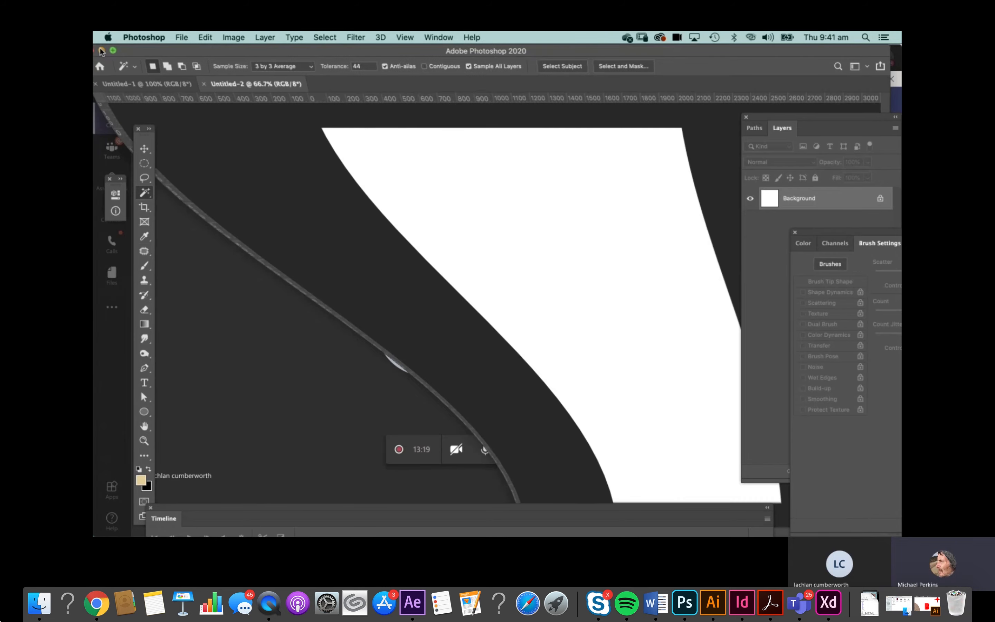
left_click(112, 51)
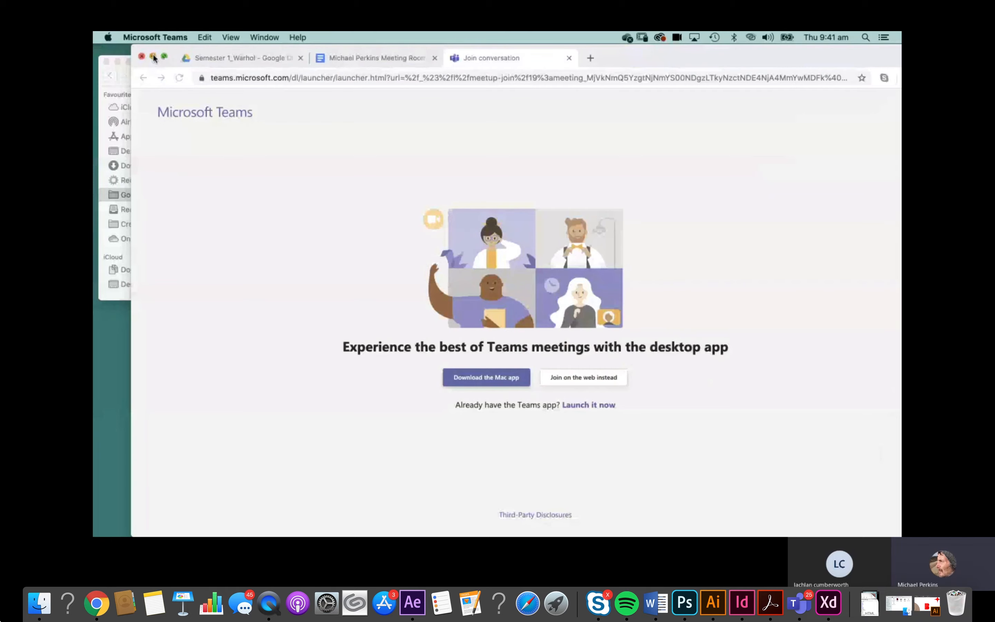
left_click(153, 56)
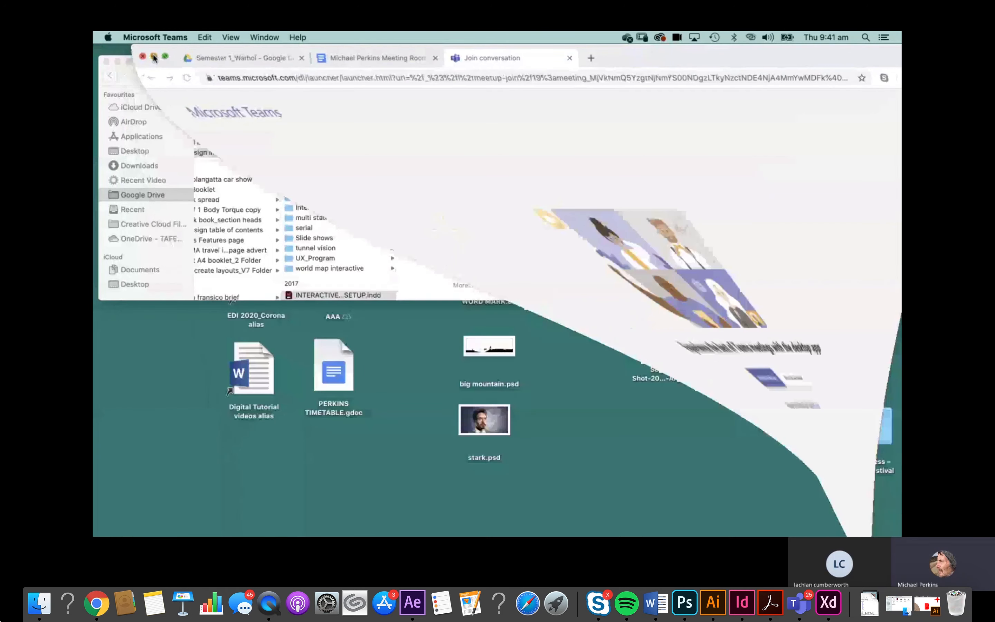
Open "illustrated PDF art copy 2.ai" from the desktop's "Illustrated PDF_Your job sucks" folder in Illustrator and dismiss the missing-fonts notice.
left_click(572, 215)
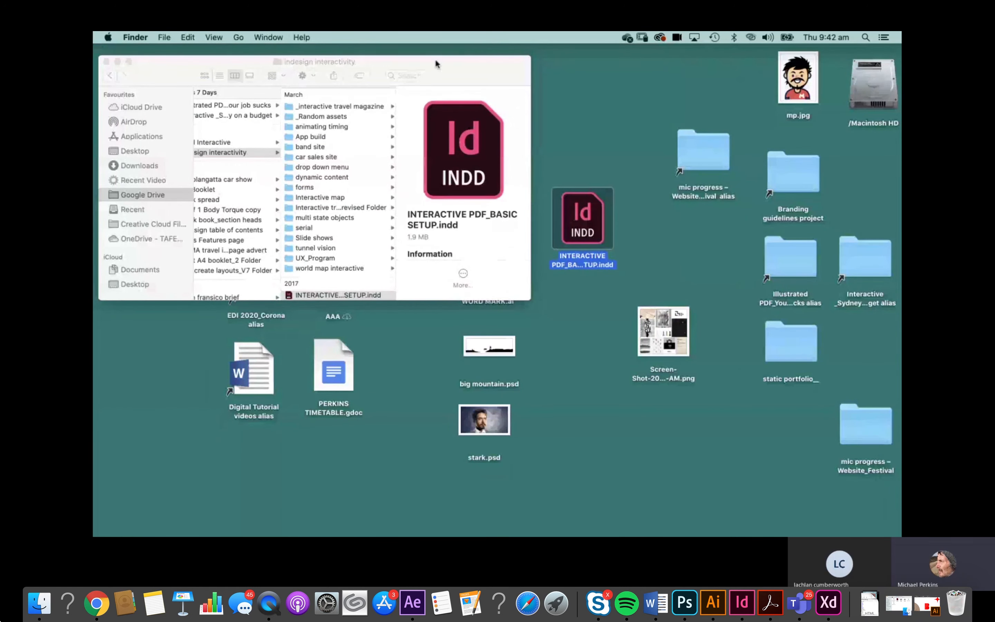
left_click_drag(426, 76, 585, 162)
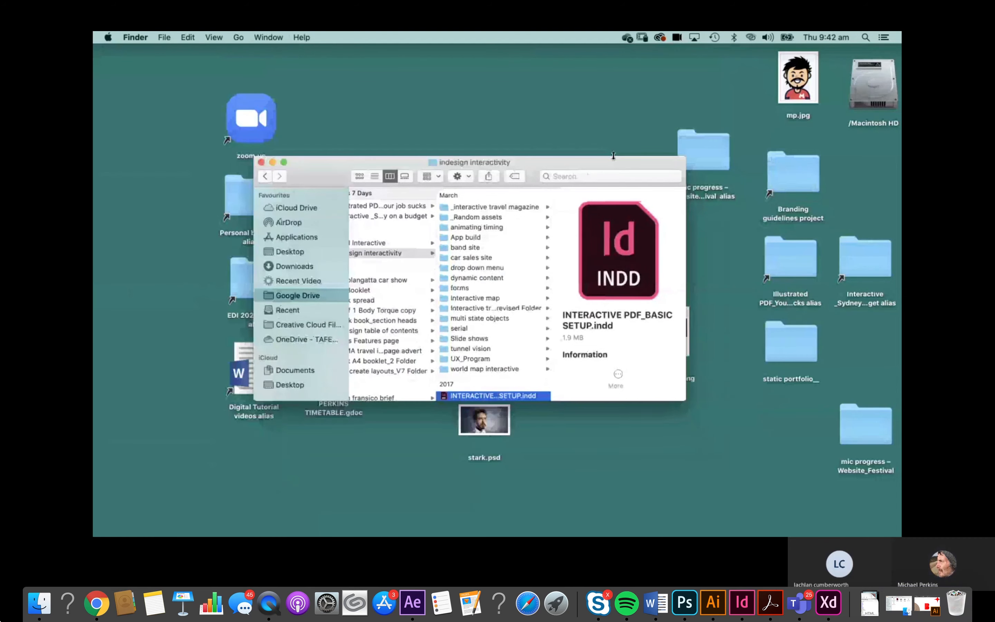
left_click(290, 251)
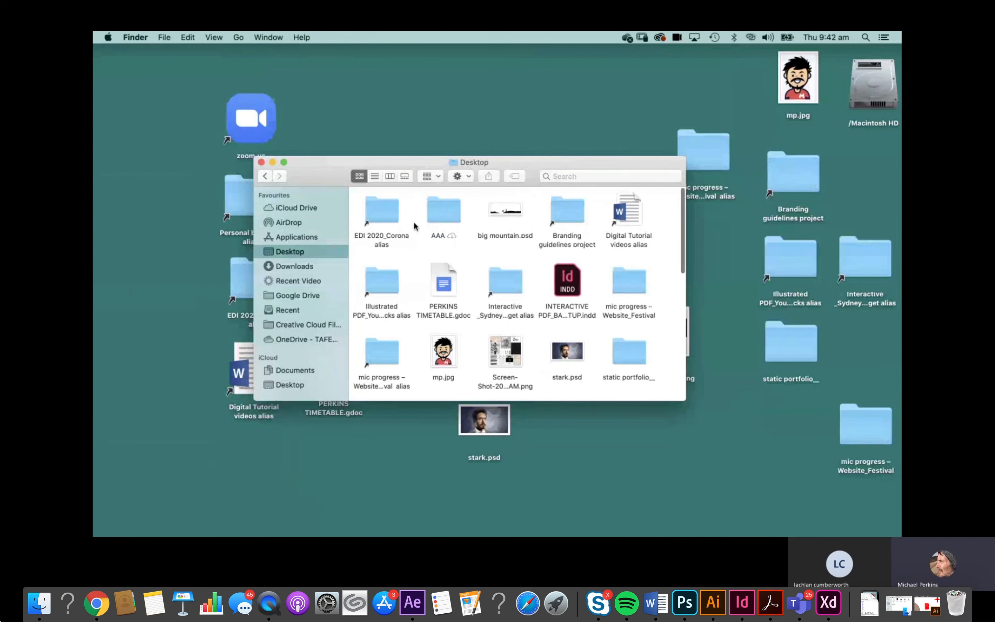
double_click(387, 283)
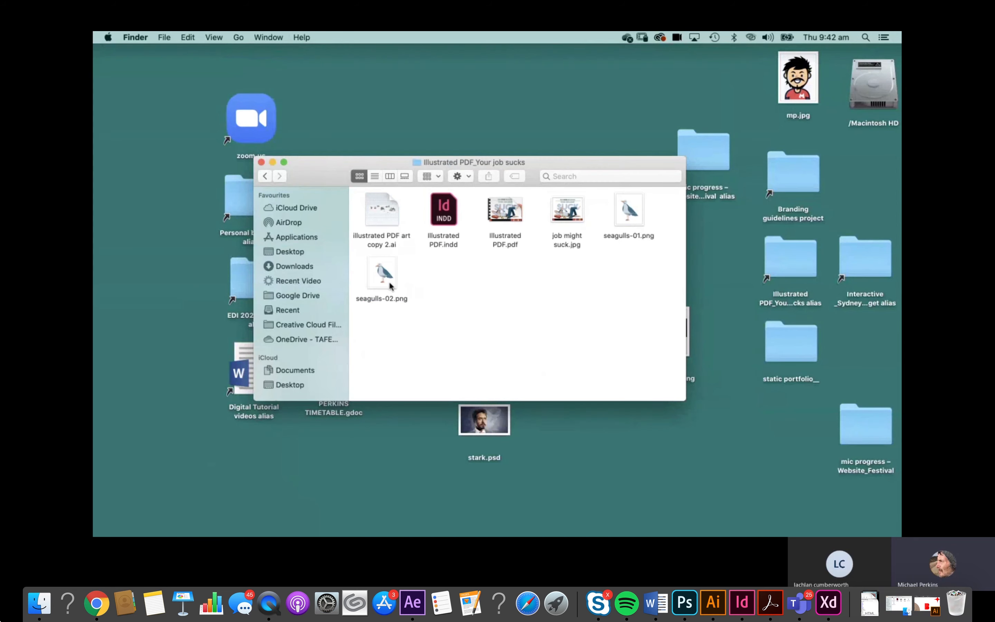
double_click(383, 220)
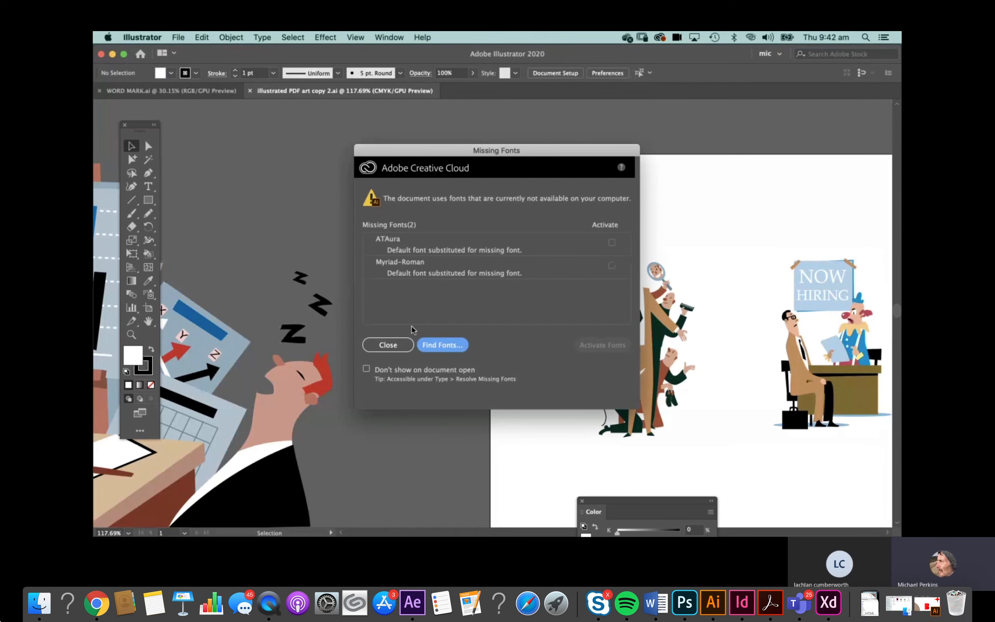
left_click(392, 345)
Find the safari man holding the dollar net at the artboard's lower edge and select the whole illustration.
left_click_drag(563, 261, 471, 235)
key("space")
left_click_drag(702, 259, 223, 132)
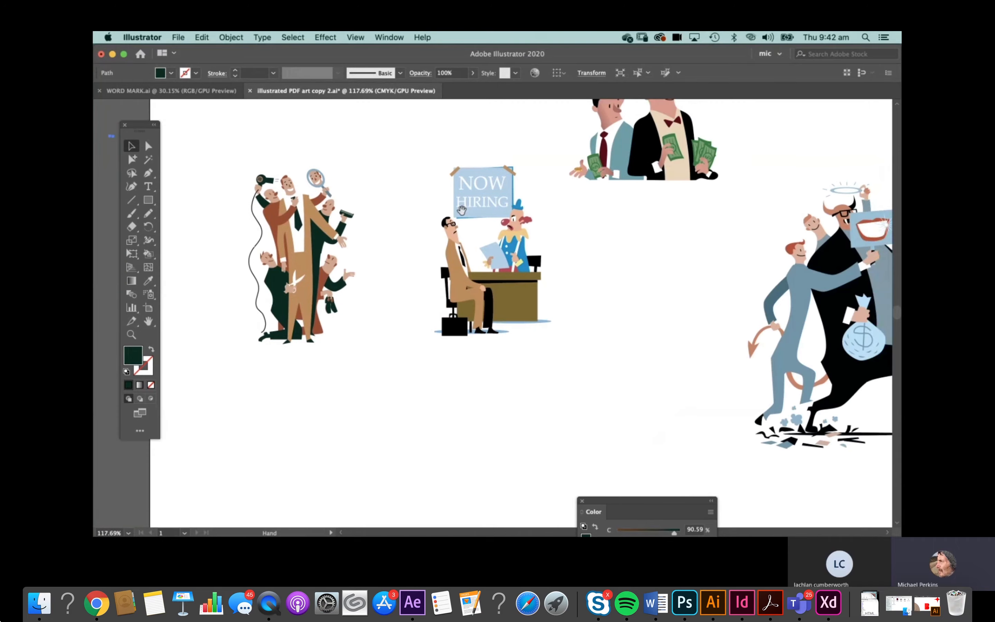
left_click_drag(580, 276, 479, 335)
left_click_drag(535, 257, 353, 454)
left_click_drag(480, 262, 493, 105)
left_click_drag(550, 366, 371, 298)
left_click_drag(534, 277, 400, 121)
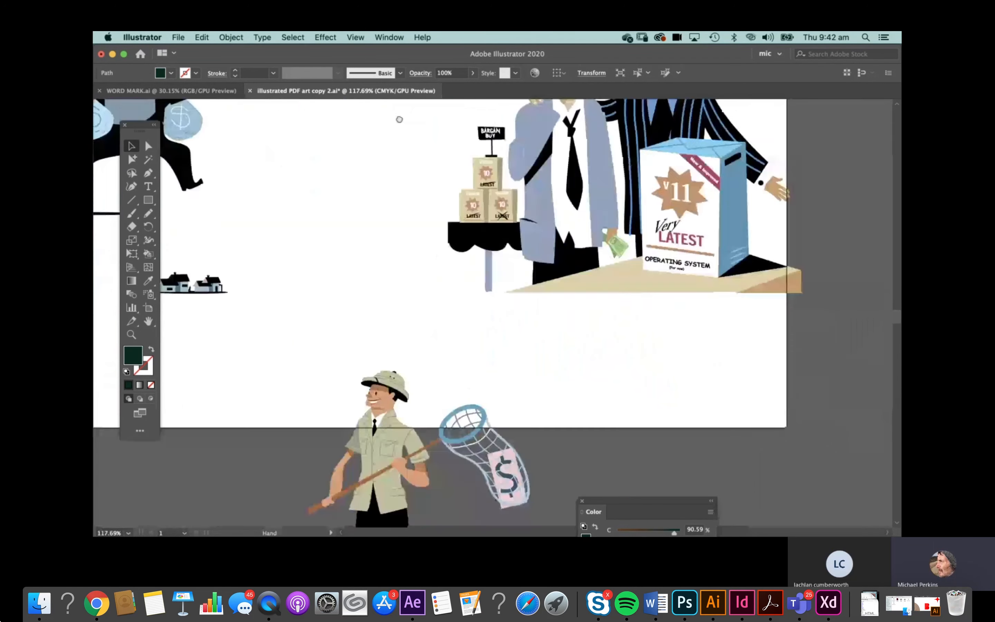
left_click_drag(294, 353, 435, 268)
left_click(653, 418)
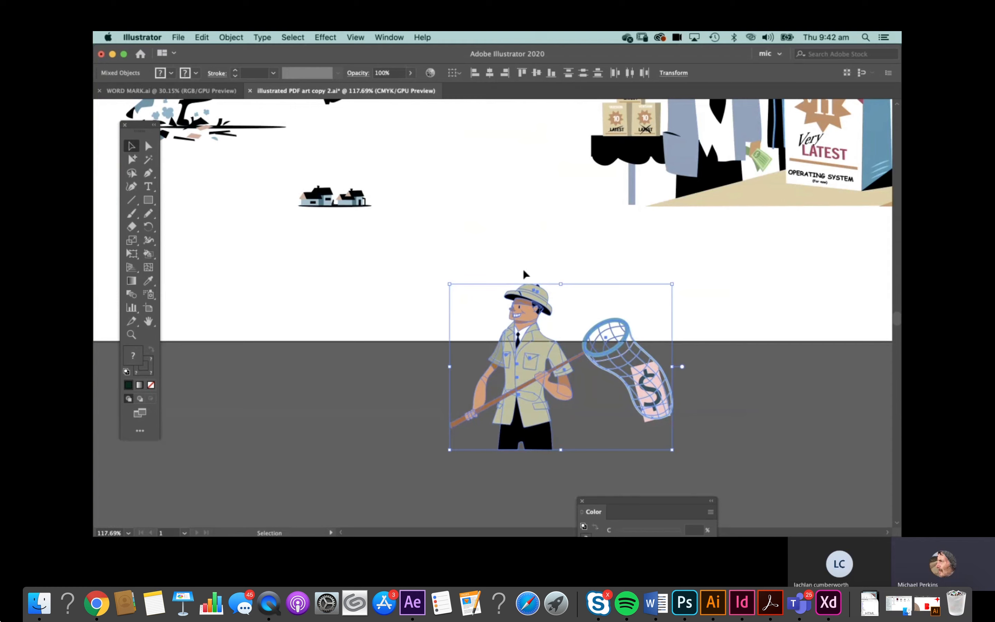
Switch to Photoshop and paste the copied safari man into the blank document as pixels.
mouse_move(541, 531)
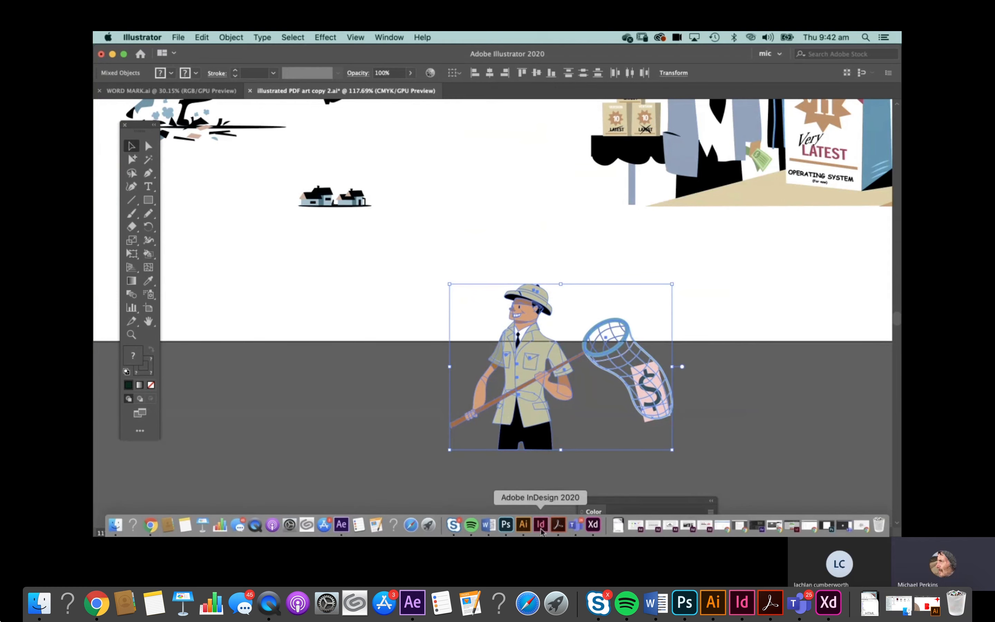
left_click(506, 523)
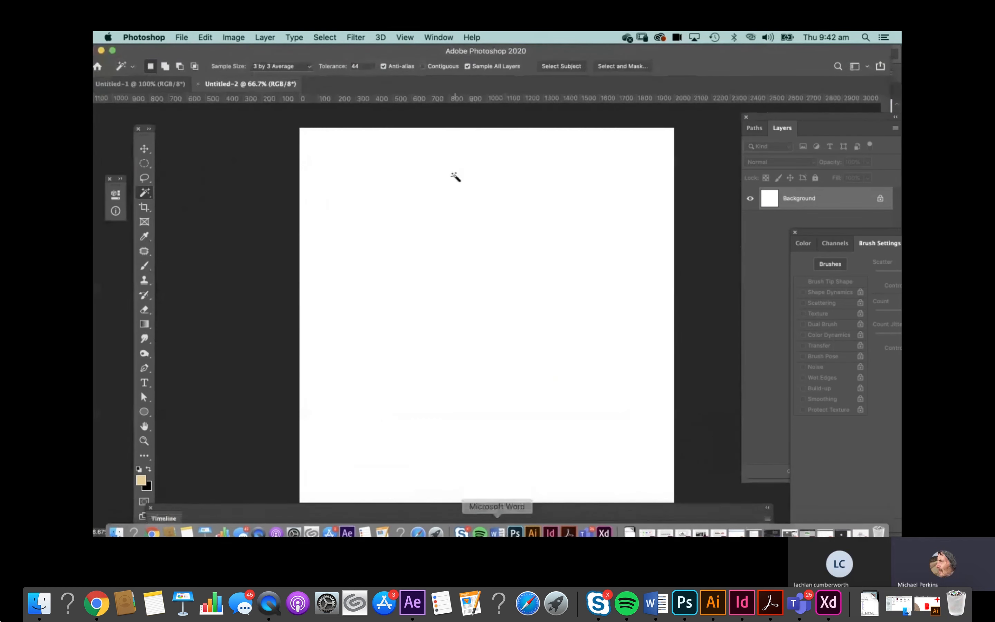
key("super+v")
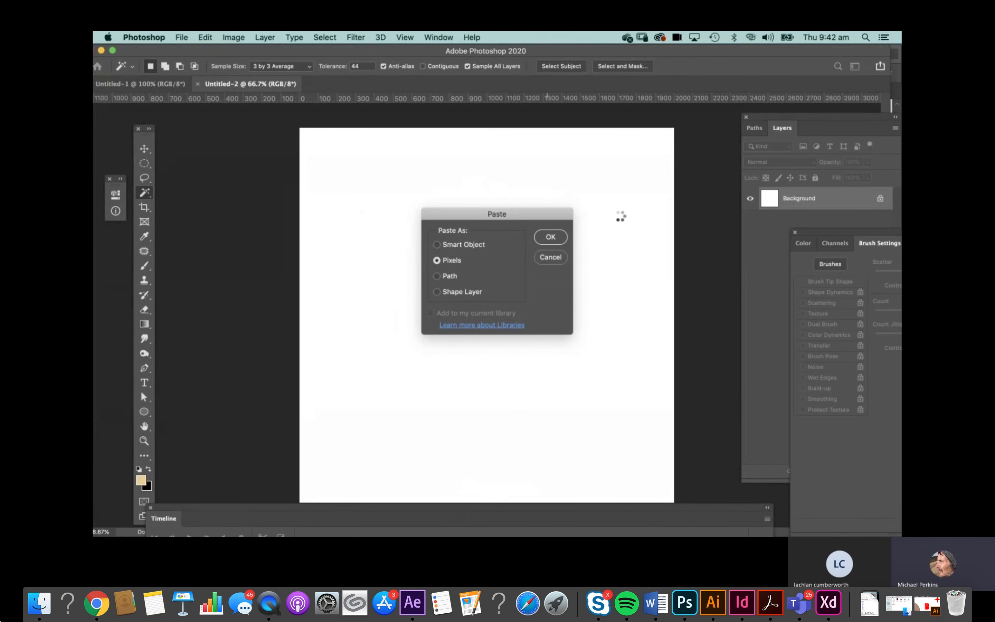
key("Return")
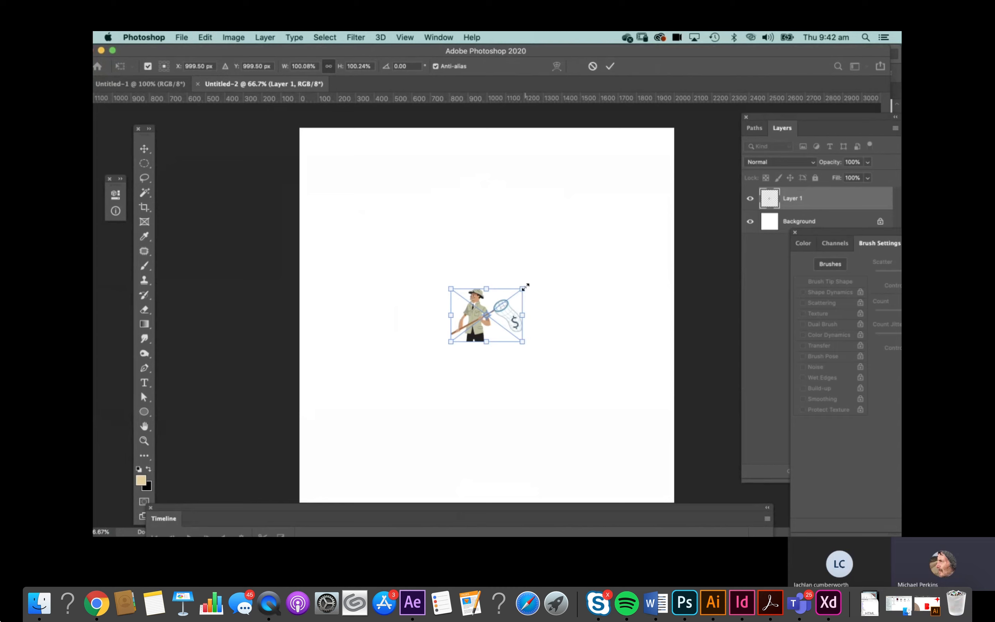
Enlarge the pasted safari man to about three quarters of the canvas width and nudge it towards the centre.
left_click_drag(523, 289, 603, 214)
key("Return")
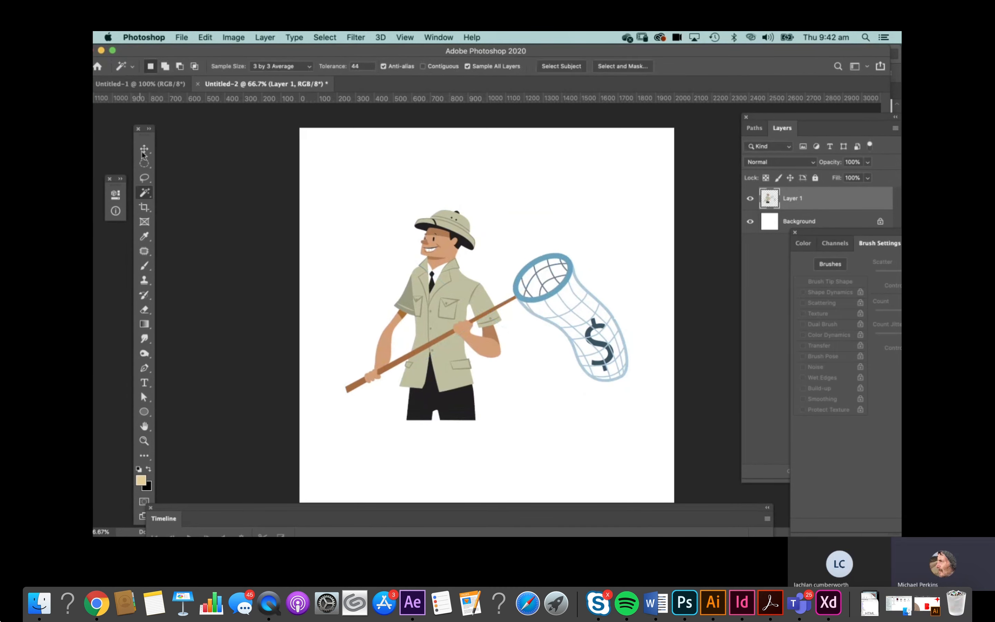
left_click_drag(456, 236, 464, 232)
Delete the white Background layer and deselect the remaining artwork layer.
left_click(837, 230)
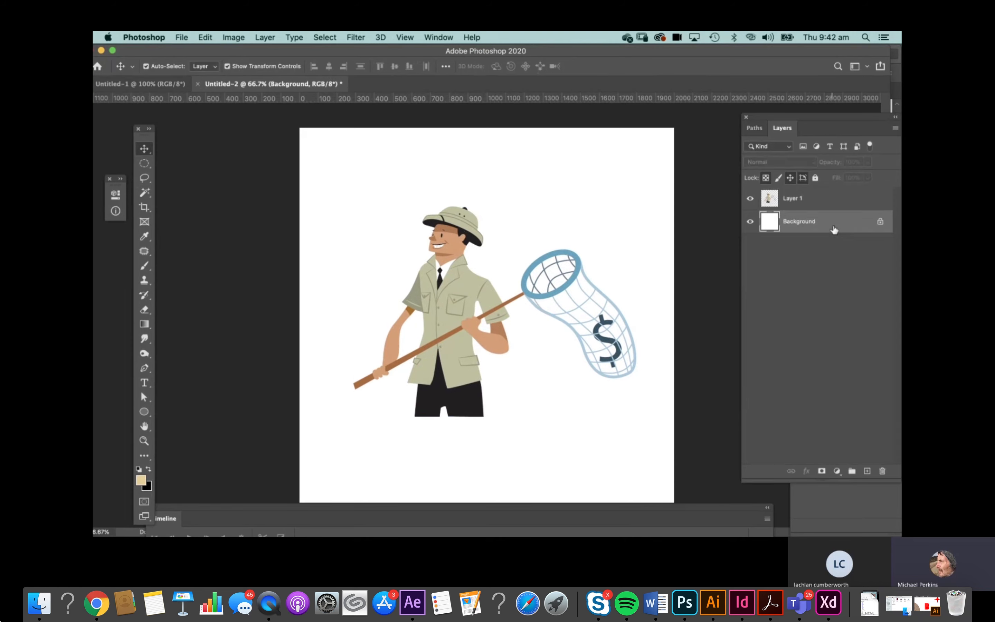
key("Delete")
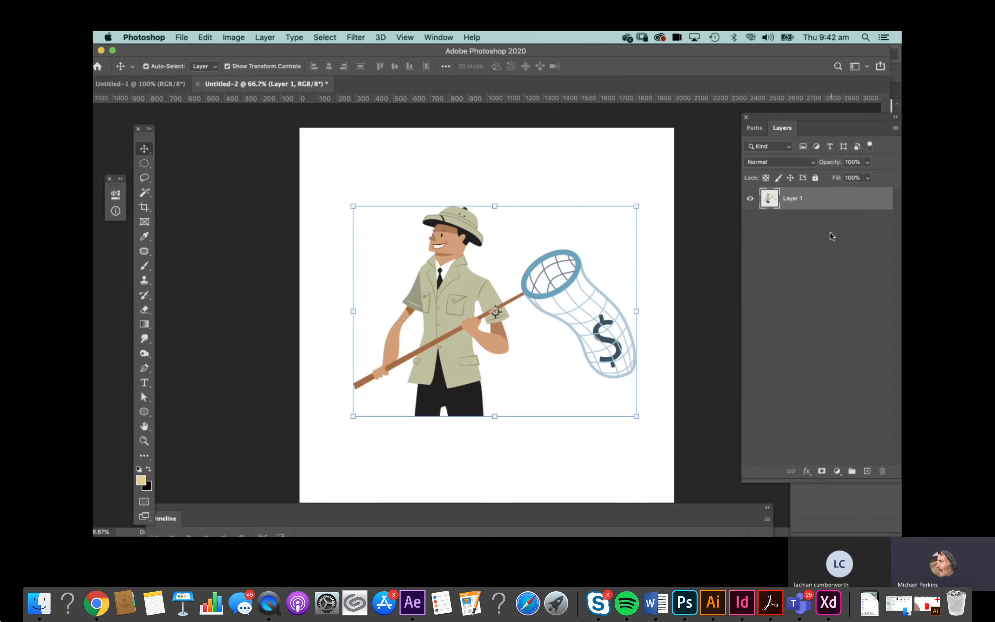
left_click(821, 231)
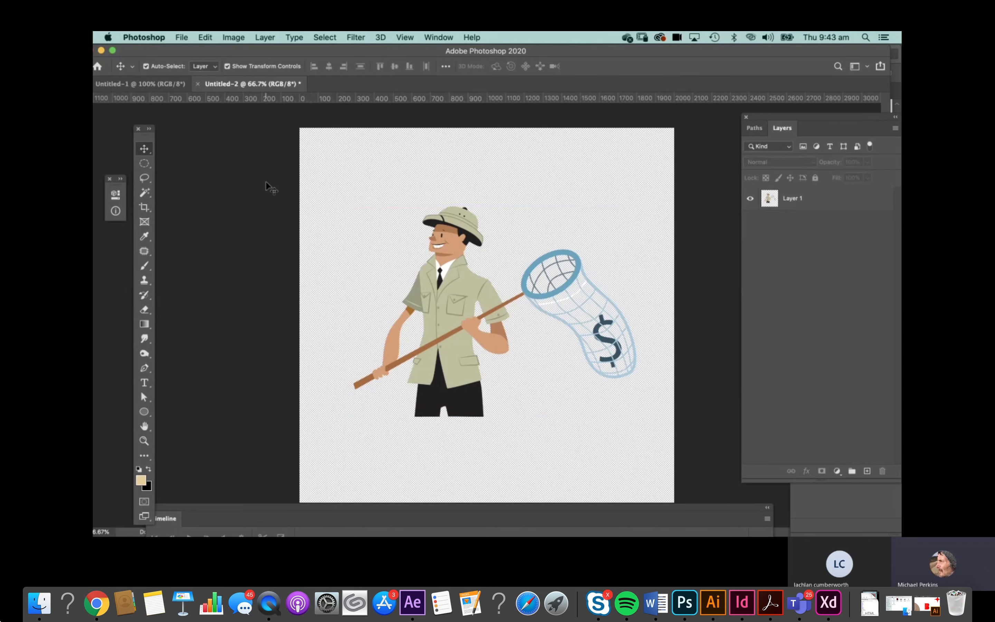
Apply the Offset filter to Layer 1 with 1000 pixels horizontal, +1000 pixels vertical and Wrap Around.
left_click(814, 190)
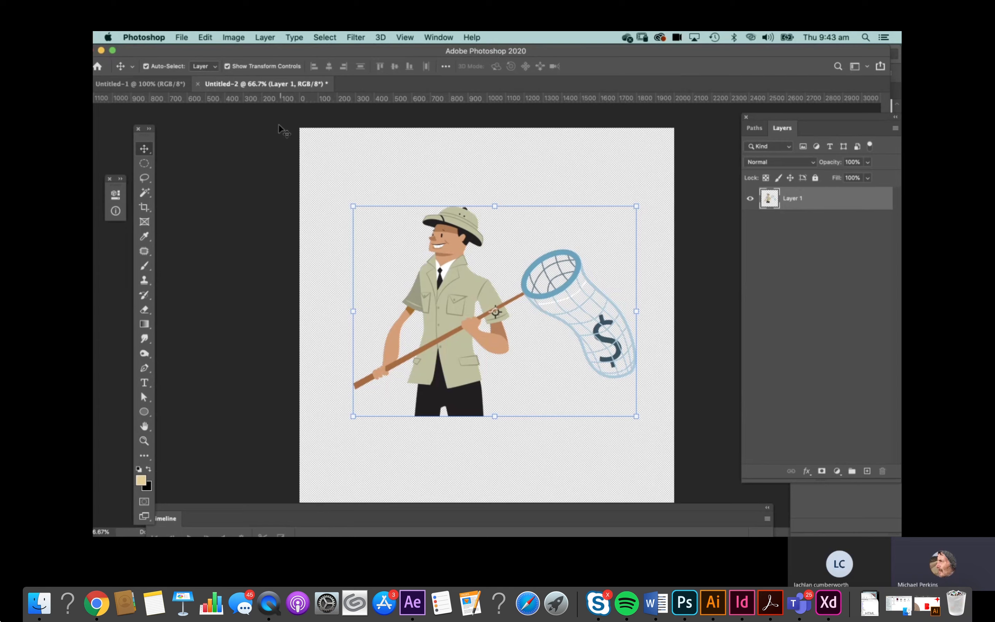
left_click(352, 36)
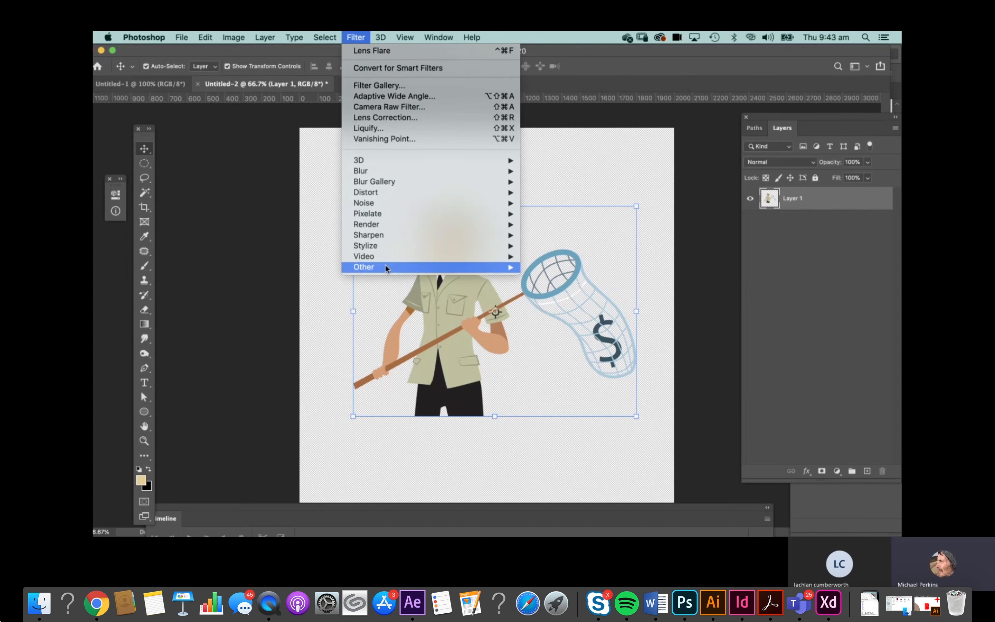
mouse_move(512, 267)
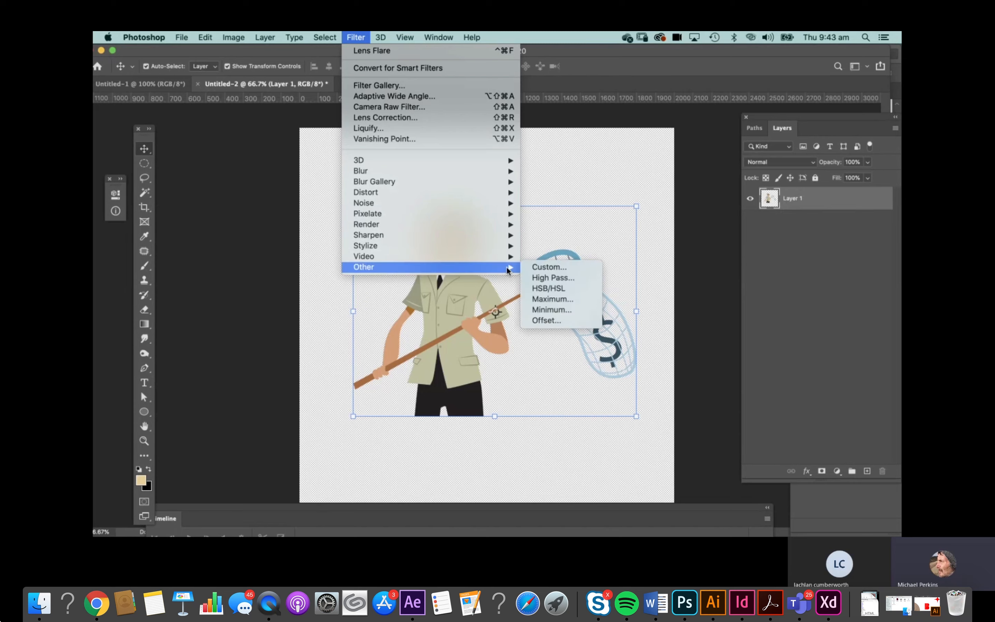
left_click(544, 320)
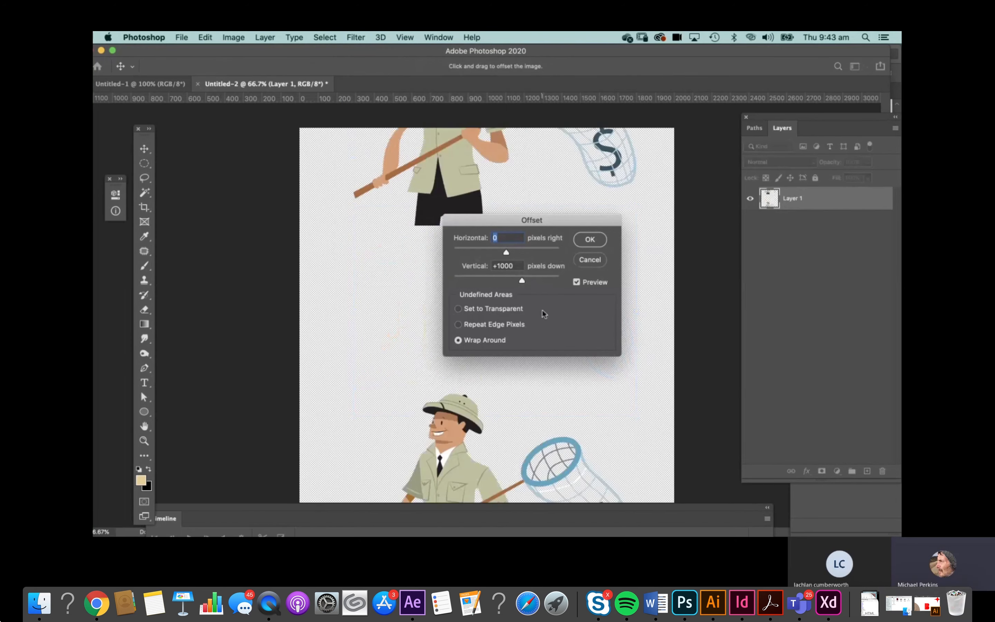
left_click_drag(508, 224, 614, 233)
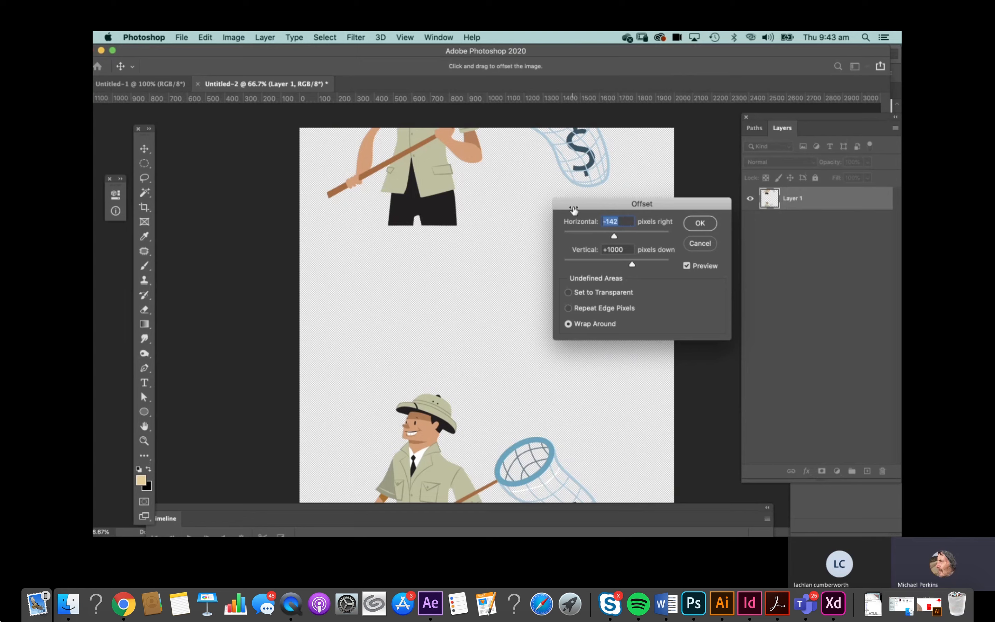
type("1000")
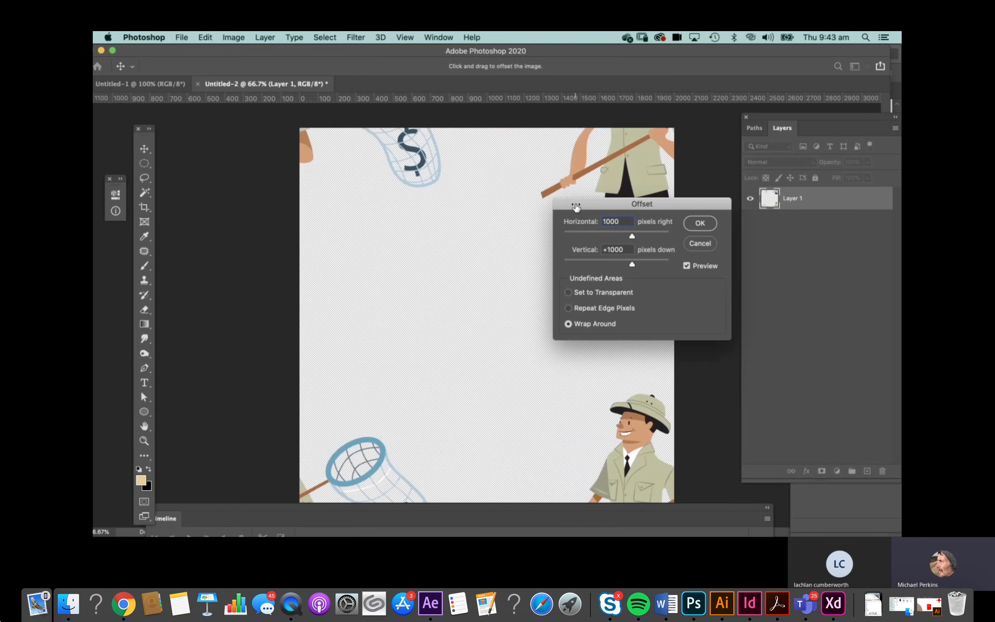
left_click_drag(598, 203, 426, 239)
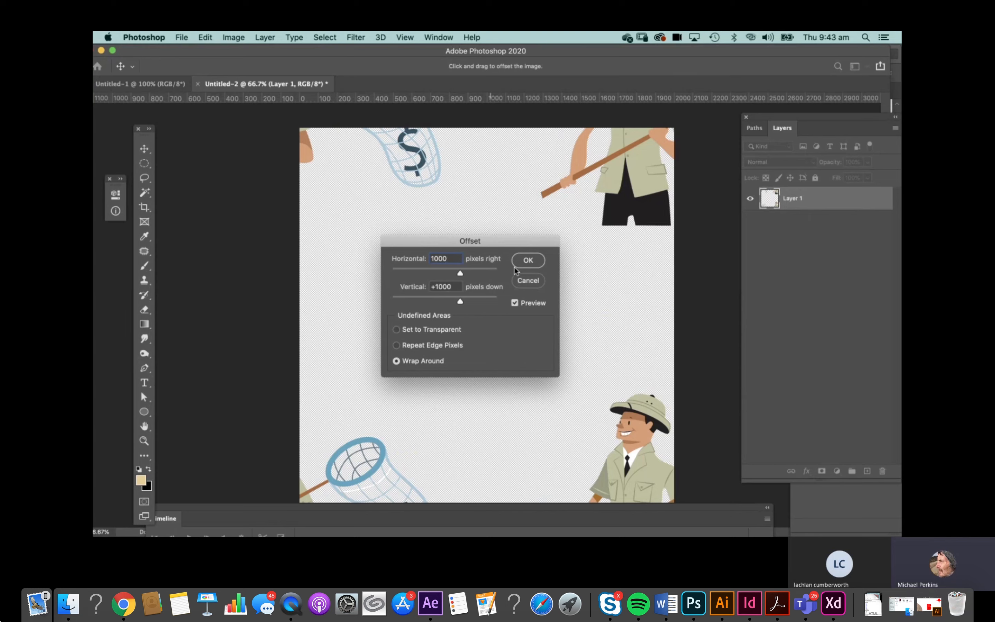
left_click(526, 261)
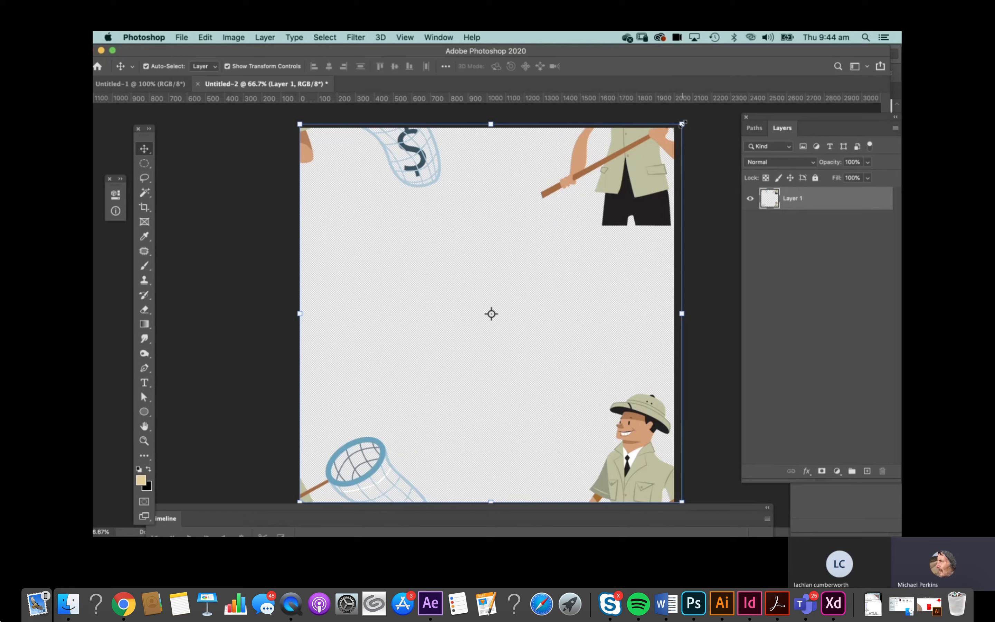
Scale the offset layer to about 98% width and 99% height so its bounds fit the canvas edges.
left_click_drag(682, 123, 679, 164)
left_click_drag(672, 316, 676, 317)
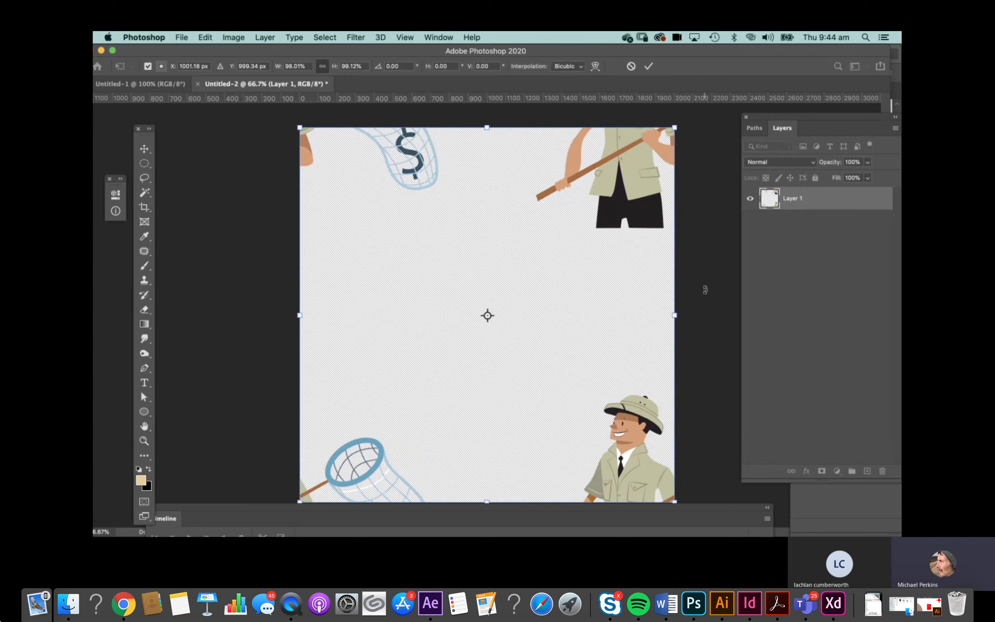
key("Return")
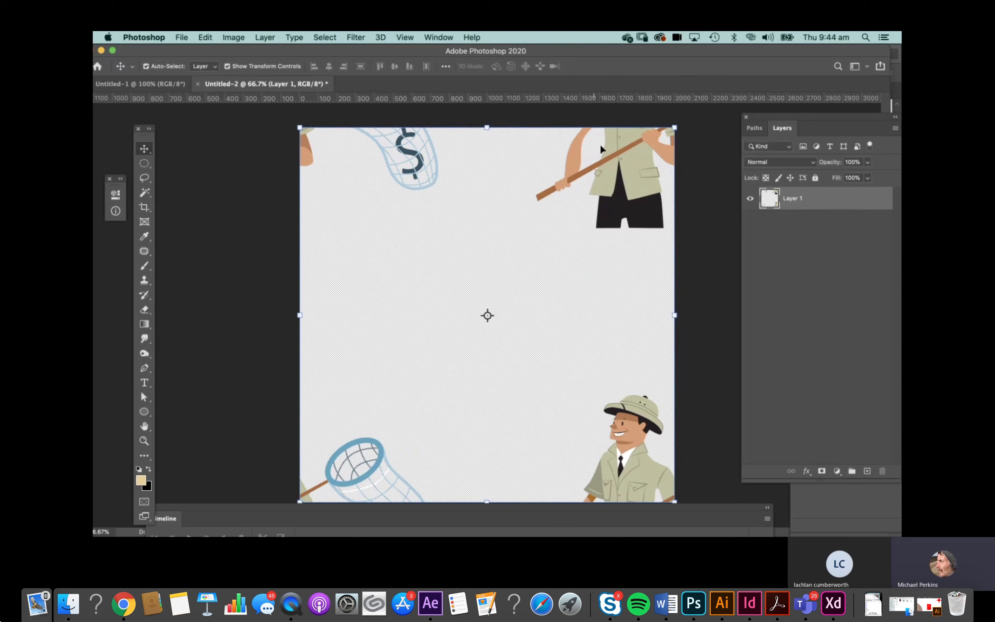
key("super+t")
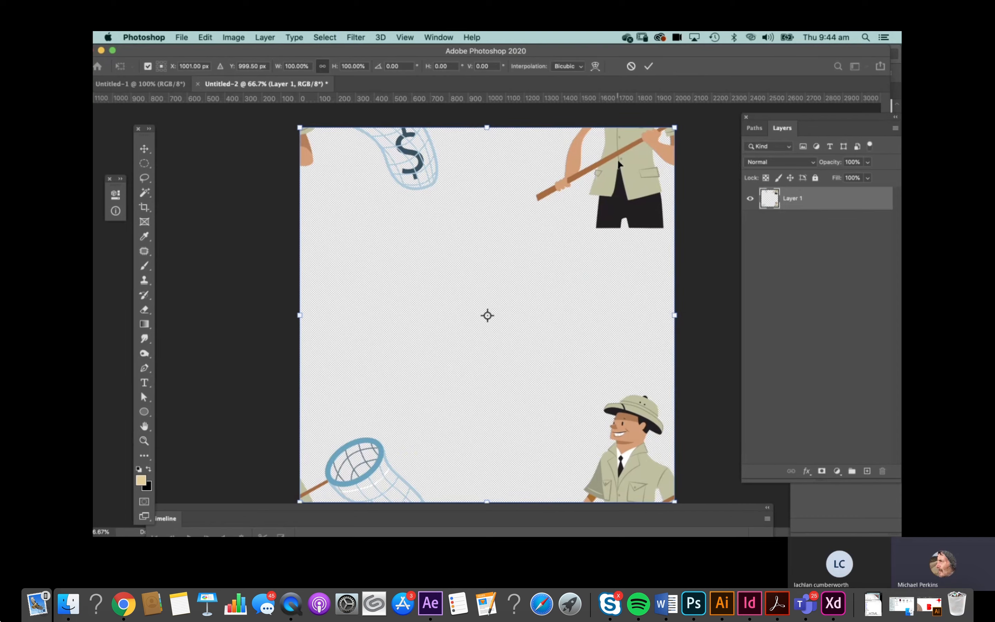
key("Return")
left_click_drag(640, 140, 633, 164)
key("super+t")
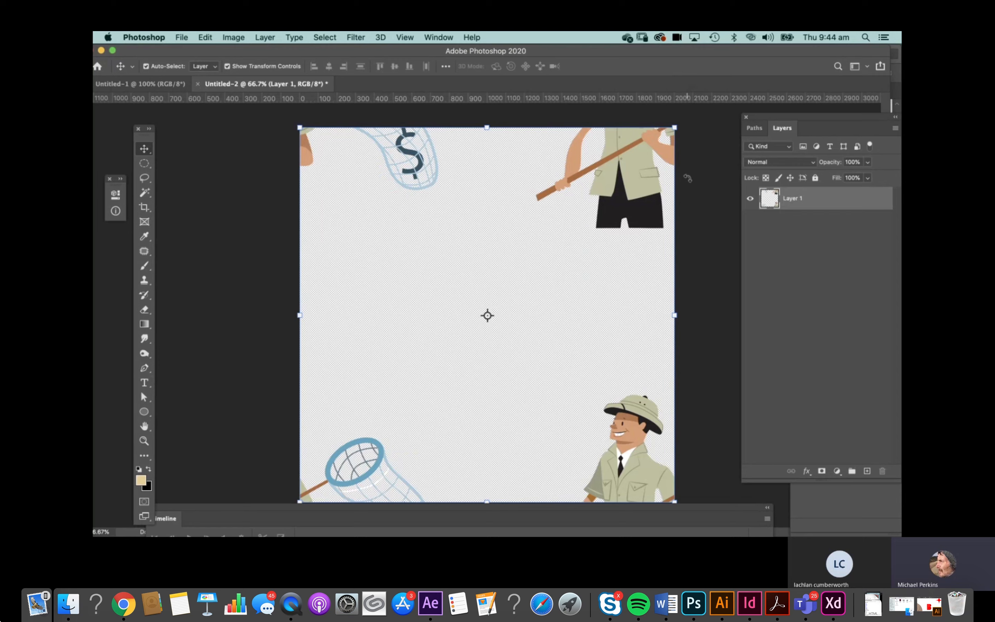
left_click(238, 189)
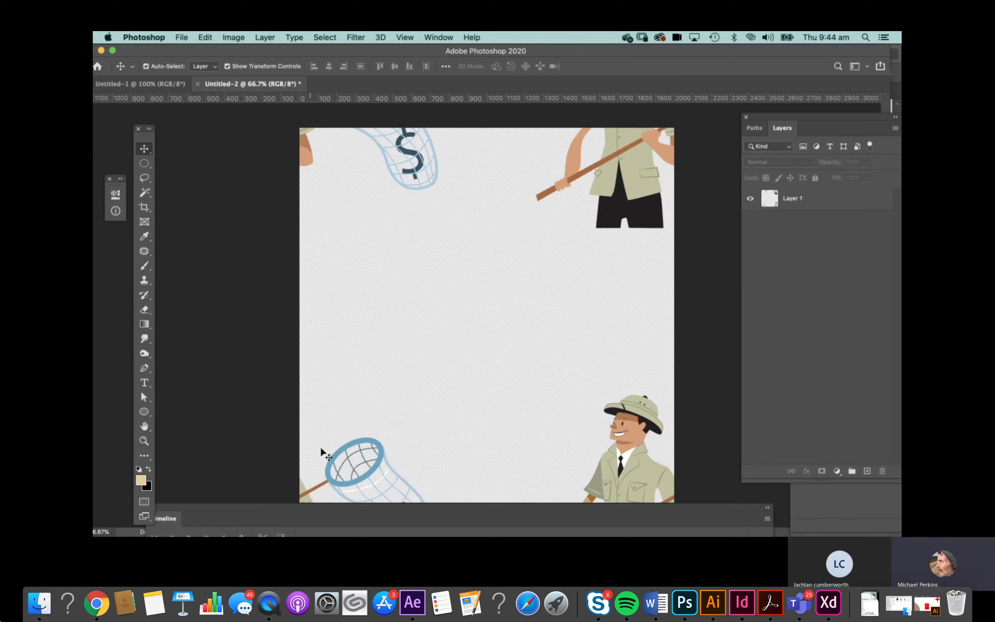
Switch to Illustrator and copy the illustration of the man reading a newspaper at his desk with the older man standing behind.
mouse_move(265, 535)
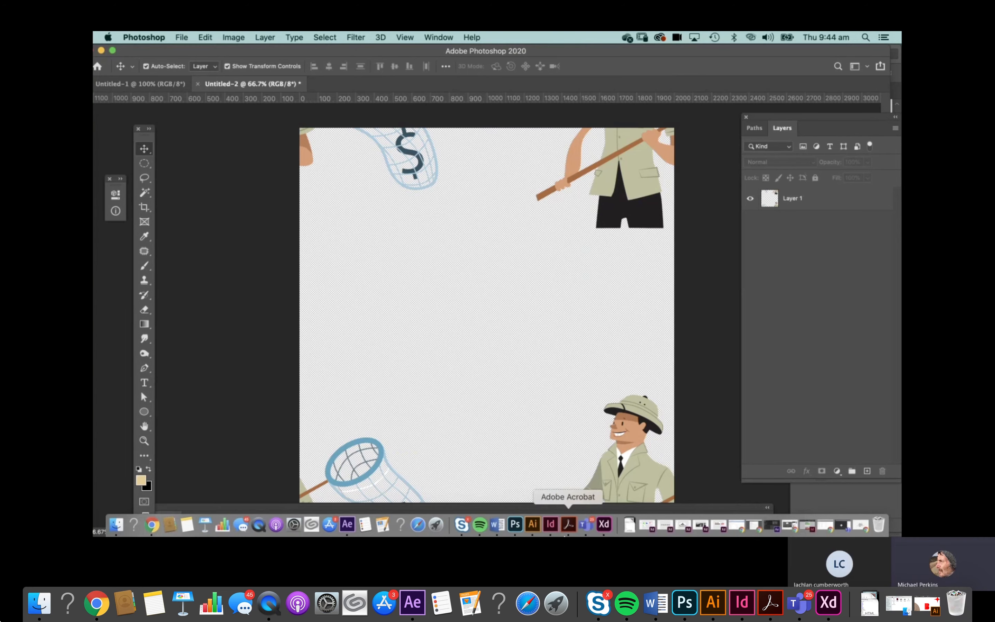
left_click(532, 525)
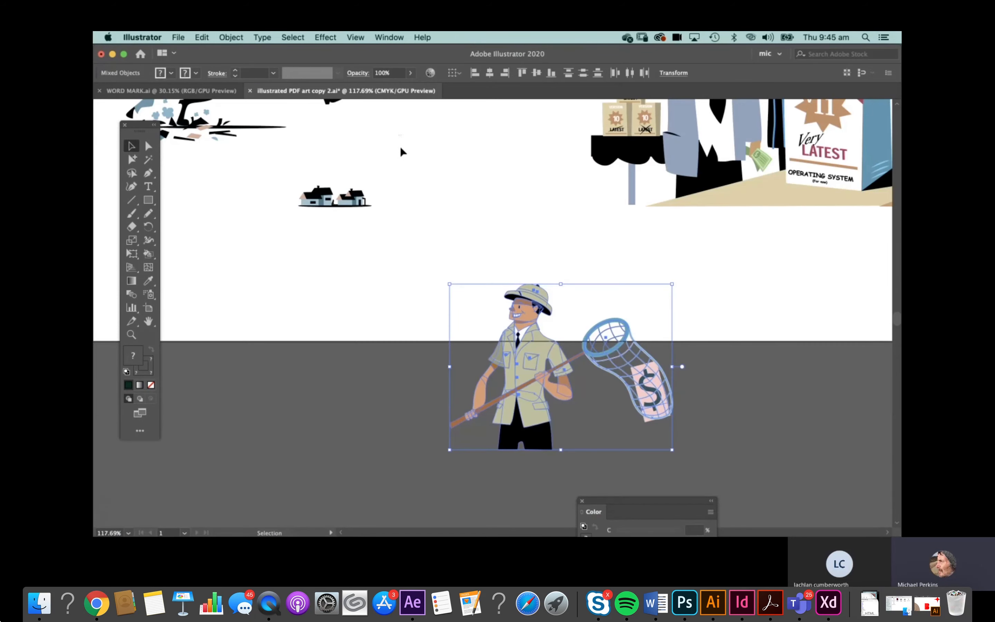
left_click(401, 148)
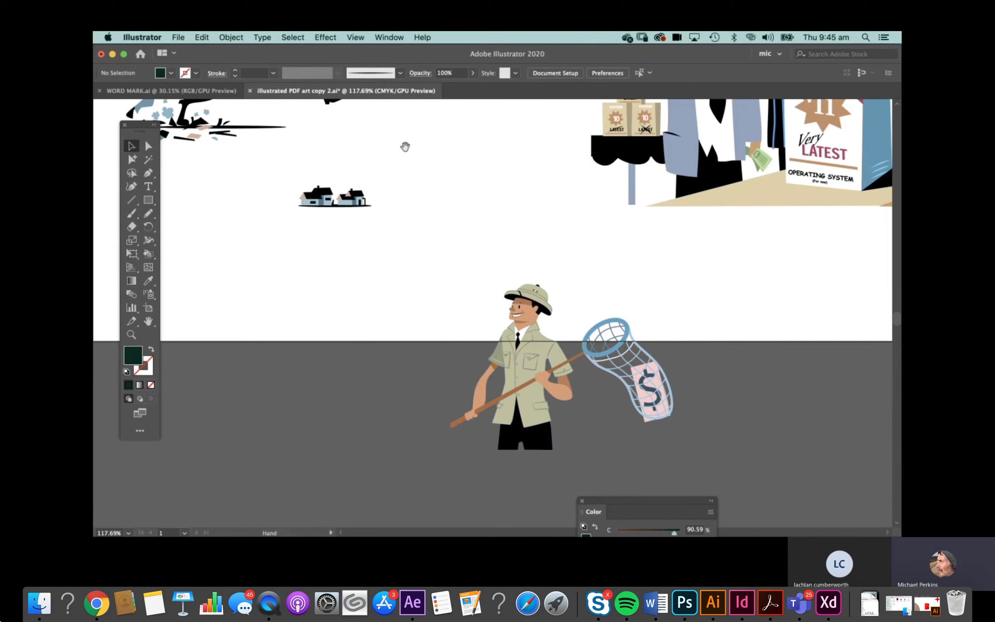
left_click_drag(452, 371, 464, 402)
left_click_drag(301, 140, 630, 250)
left_click_drag(492, 293, 347, 337)
left_click_drag(628, 251, 398, 304)
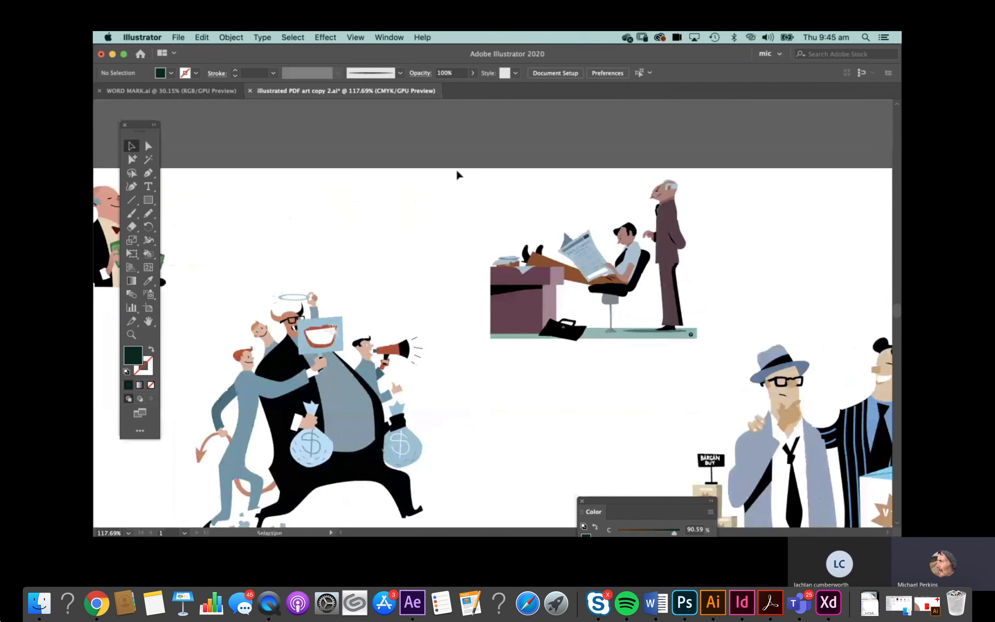
left_click_drag(721, 357, 728, 353)
key("super+c")
Paste the desk illustration into the Photoshop document as pixels, scale it to about 300% and position it near the canvas centre.
mouse_move(532, 525)
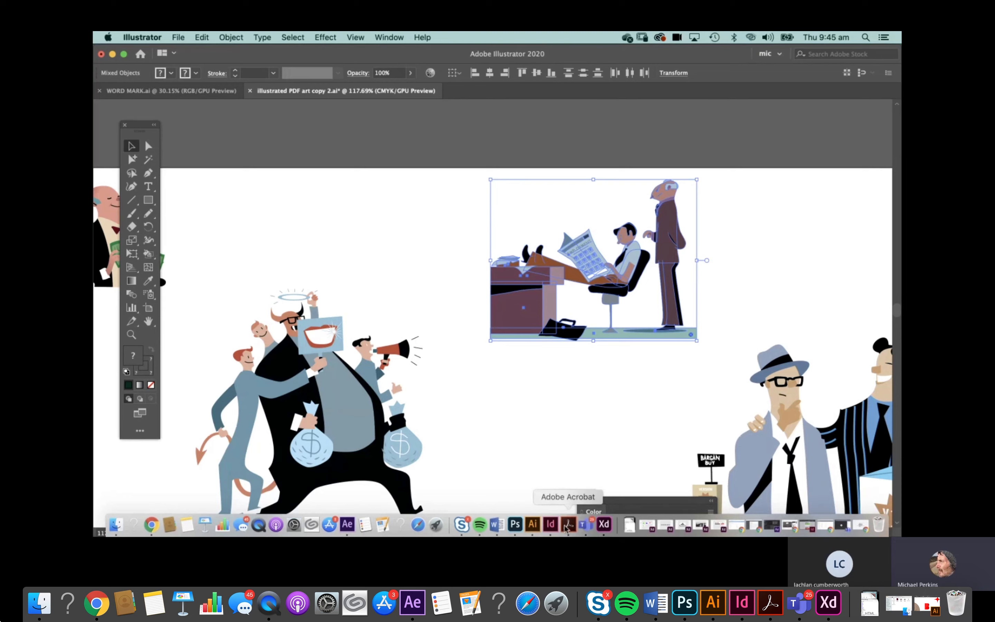
left_click(515, 525)
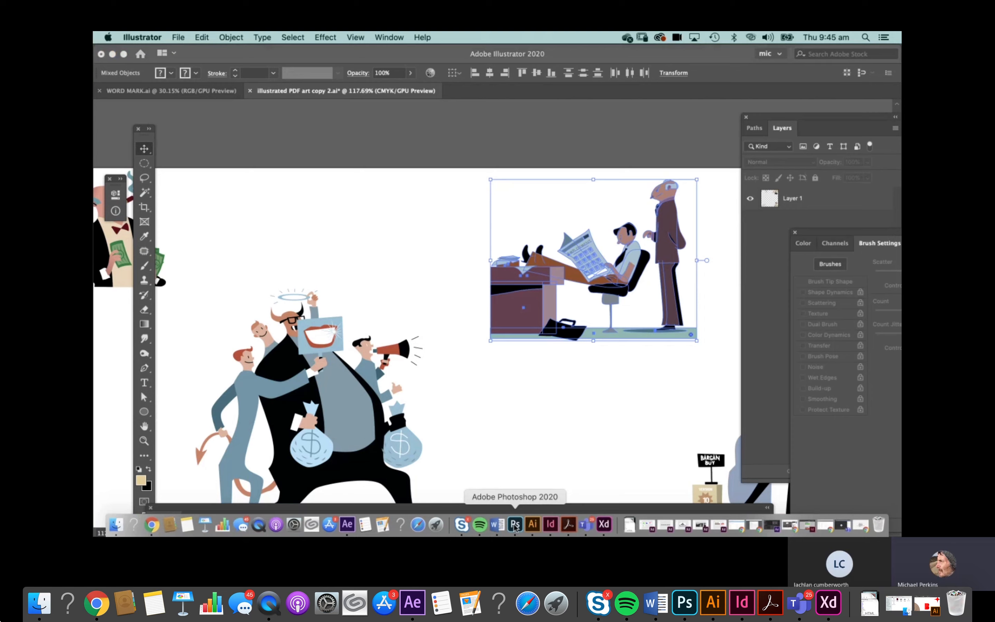
key("super+v")
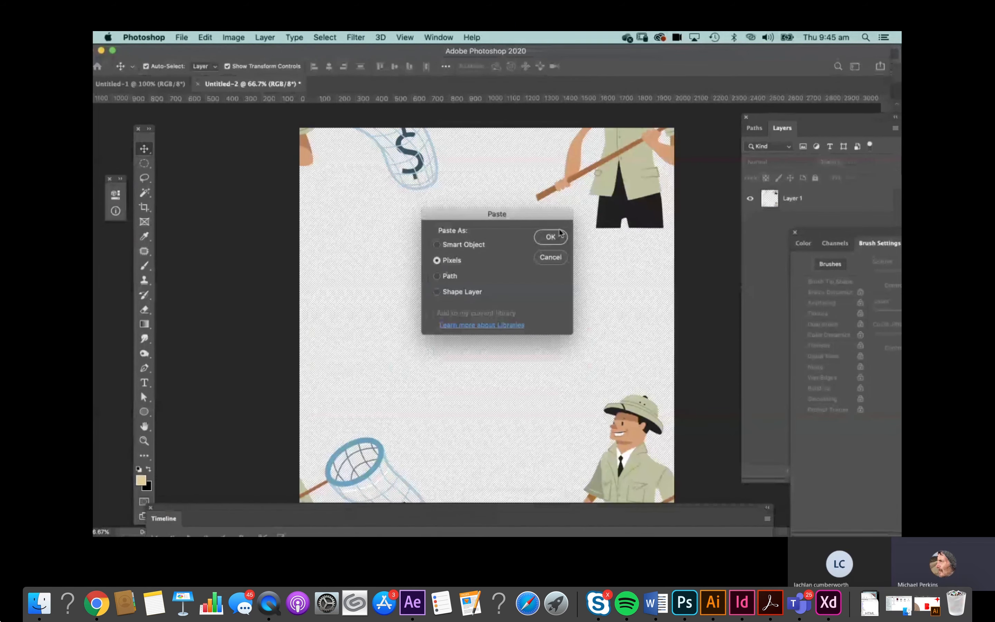
key("Return")
left_click_drag(520, 284, 669, 160)
left_click_drag(603, 257, 529, 315)
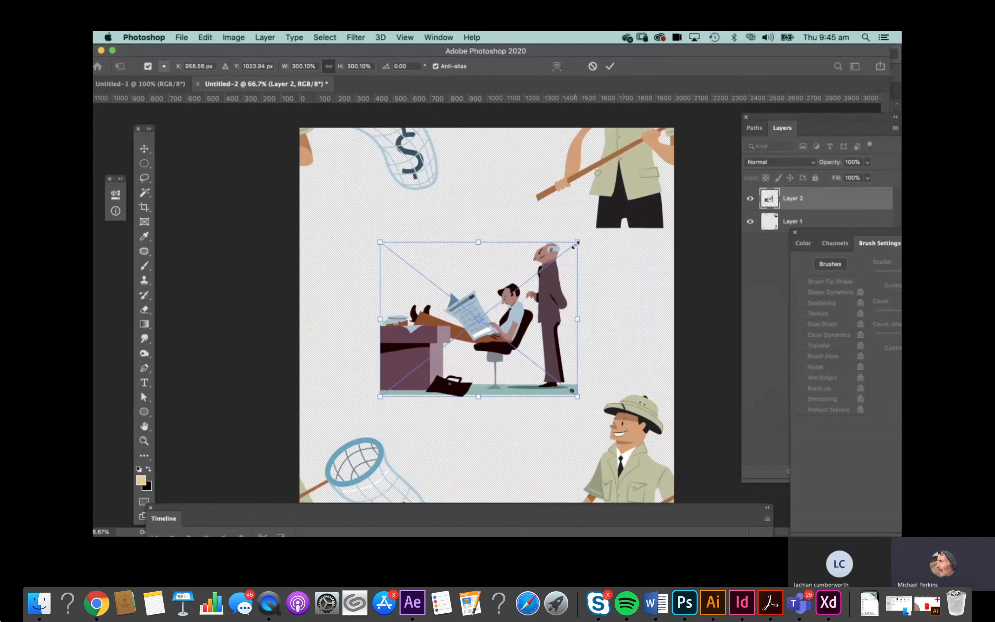
mouse_move(582, 238)
left_mouse_down()
mouse_move(617, 211)
mouse_move(579, 242)
left_mouse_up()
left_click_drag(556, 278, 556, 276)
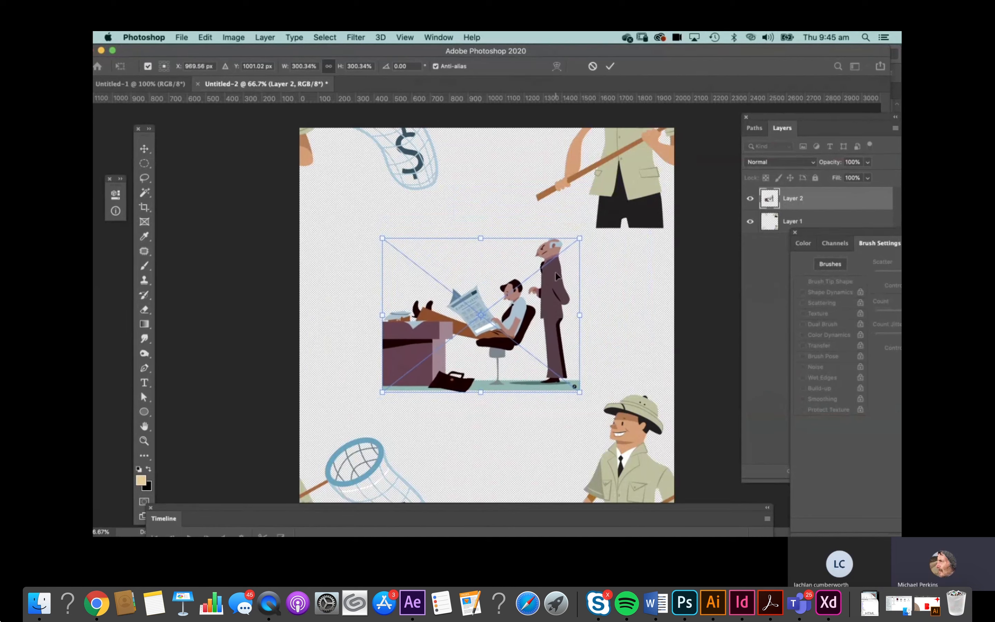
key("Return")
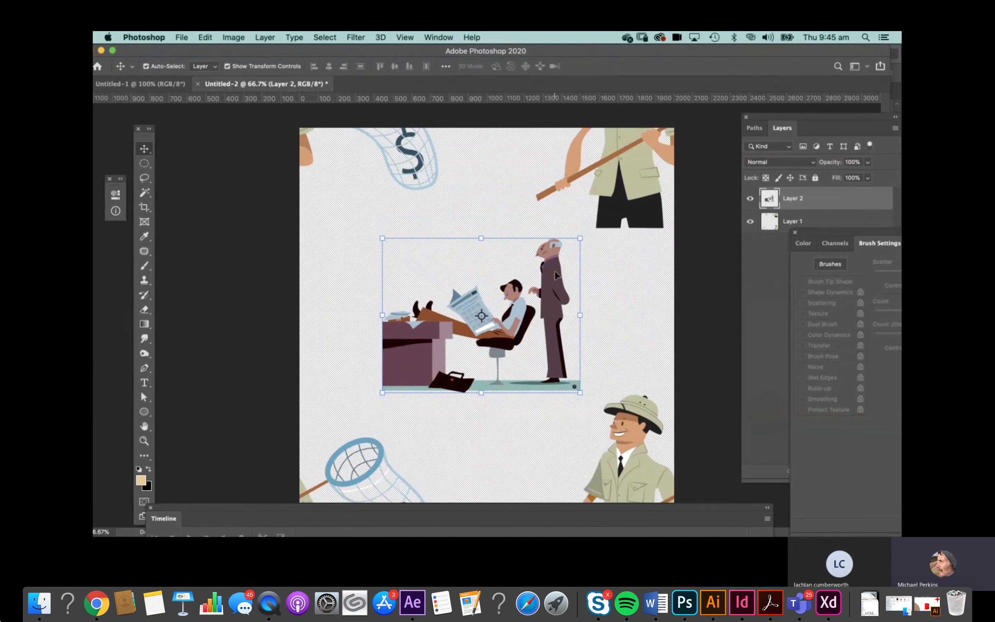
left_click(698, 255)
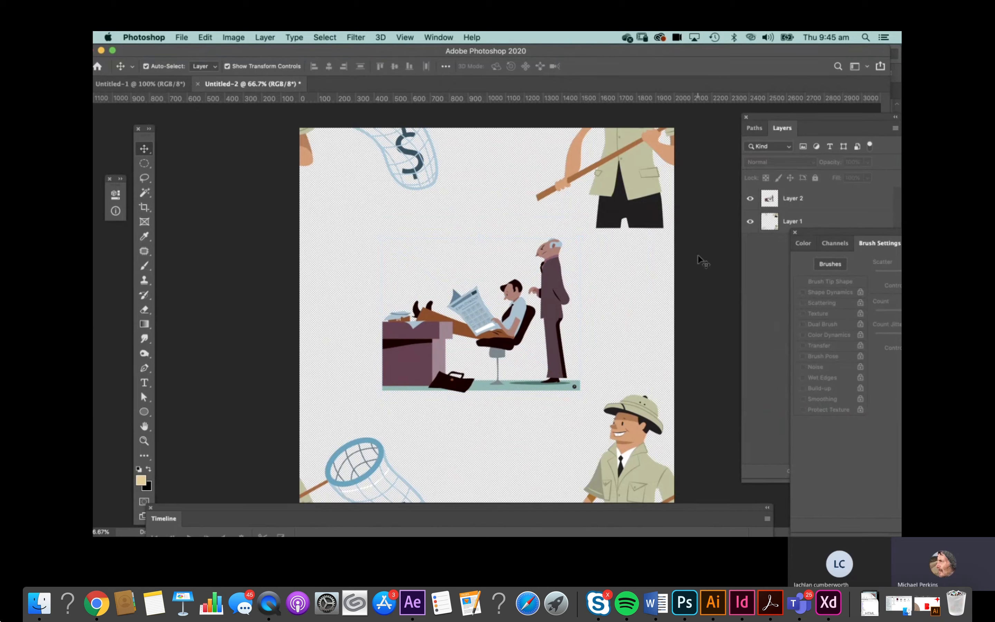
left_click_drag(399, 337, 242, 334)
left_click_drag(333, 325, 404, 333)
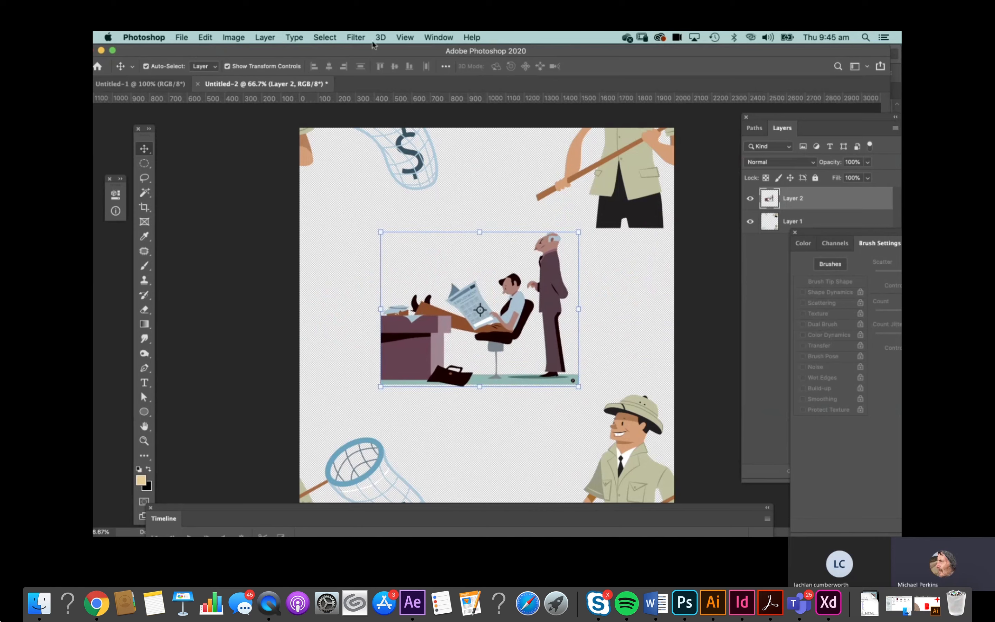
Start the Offset filter on Layer 2 and preview a horizontal offset of 0 with +1000 pixels vertical.
left_click(357, 38)
left_click(355, 36)
left_click(357, 35)
mouse_move(428, 267)
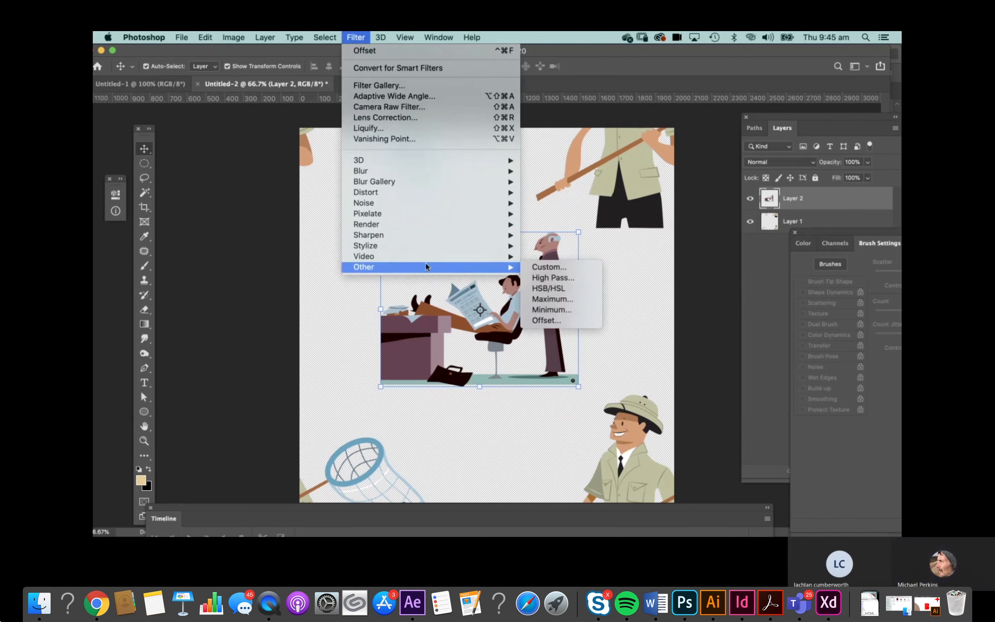
left_click(562, 321)
left_click_drag(484, 246, 618, 223)
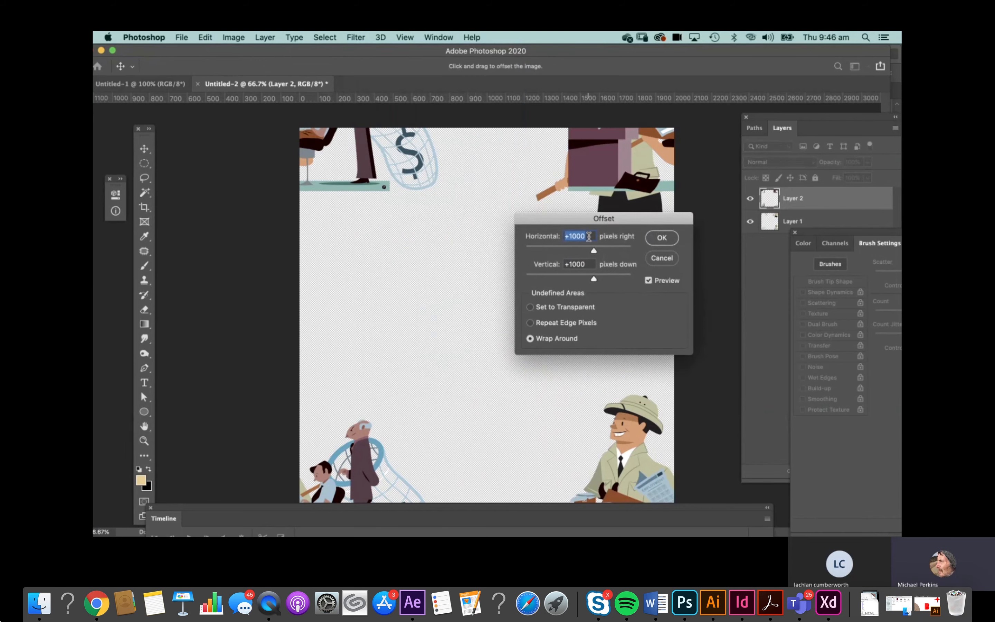
left_click_drag(591, 236, 548, 237)
type("0")
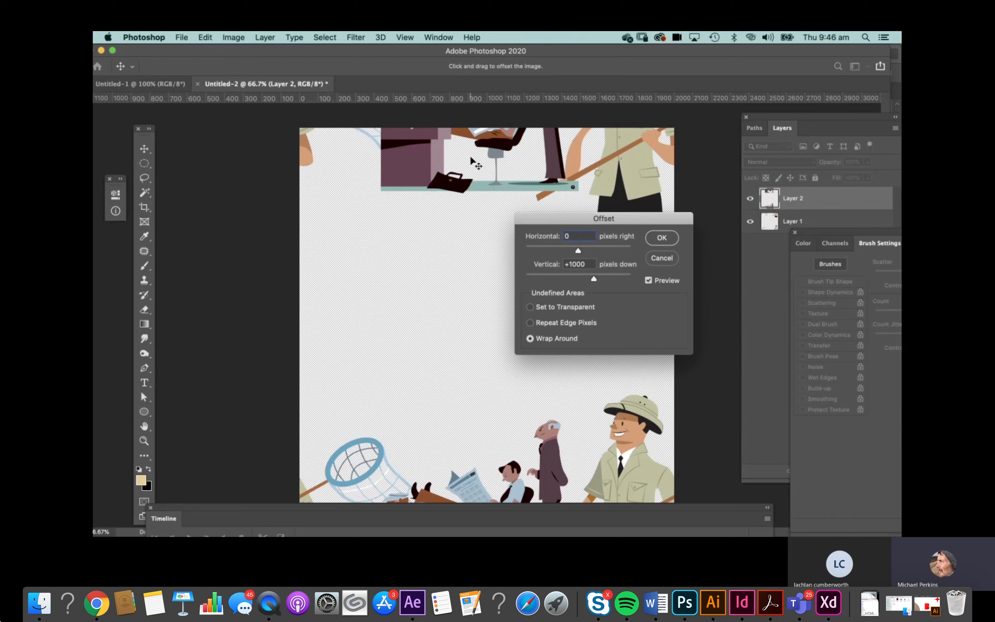
Set the offset to +1000 pixels horizontal and 0 vertical with Wrap Around and apply it to the desk layer.
left_click_drag(577, 236, 552, 237)
type("1000")
left_click(581, 264)
left_click_drag(580, 264, 549, 264)
type("0")
left_click_drag(586, 218, 486, 197)
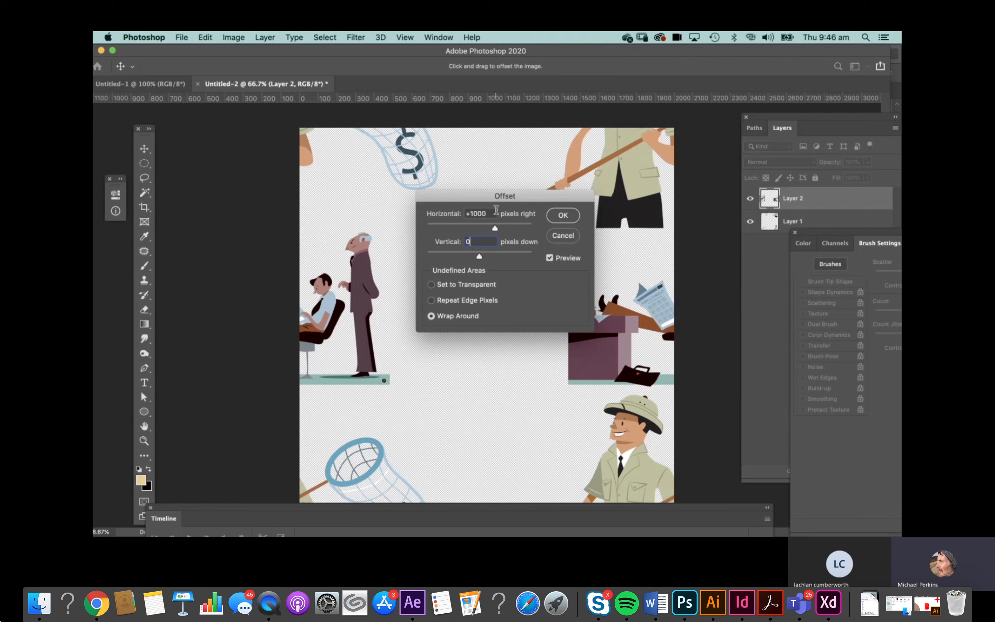
left_click(563, 215)
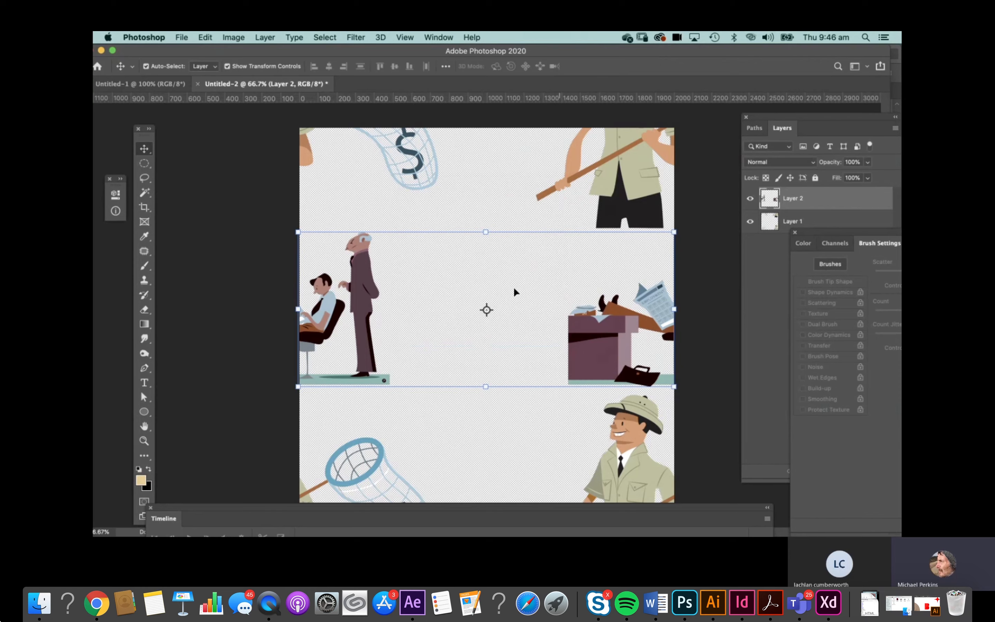
Scale the offset desk layer to about 99.6% width so its left side meets the canvas edge, and deselect it.
mouse_move(319, 320)
left_mouse_down()
mouse_move(345, 329)
mouse_move(329, 323)
left_mouse_up()
key("super+space")
key("super+space")
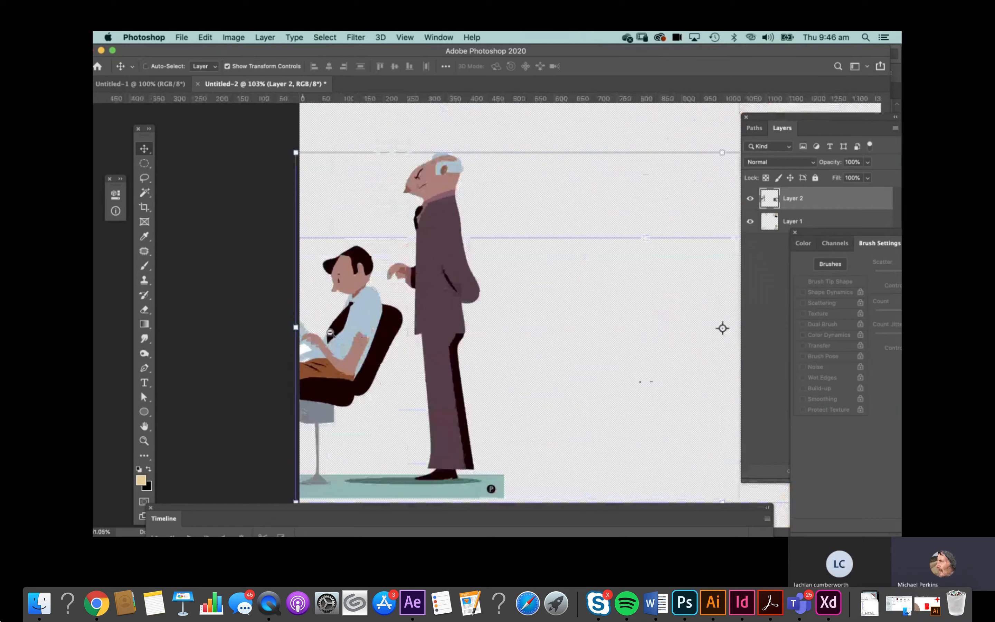
left_click(295, 329)
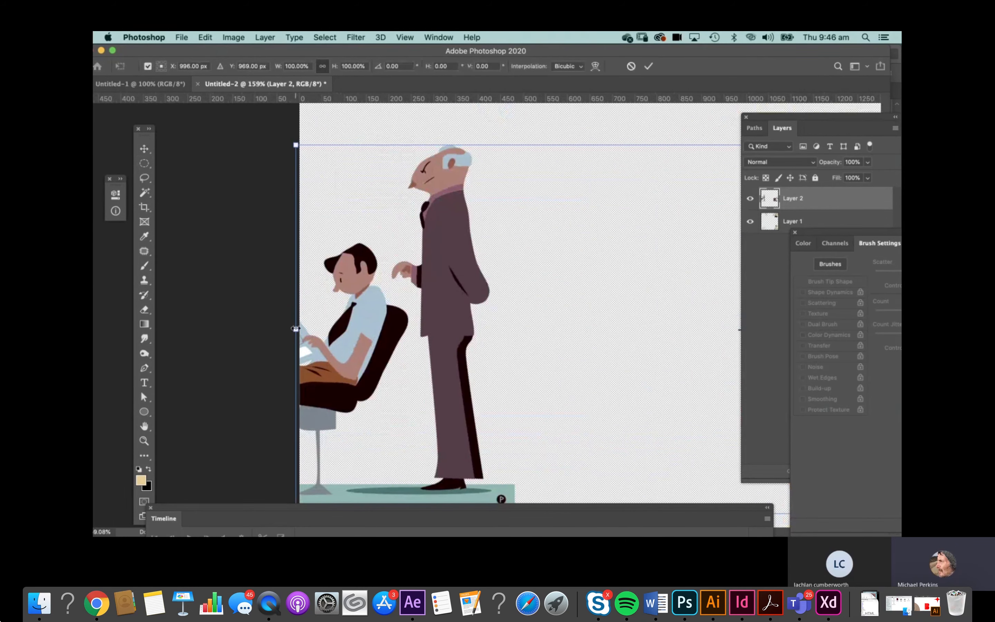
left_click_drag(295, 329, 299, 330)
left_click(485, 285, "alt")
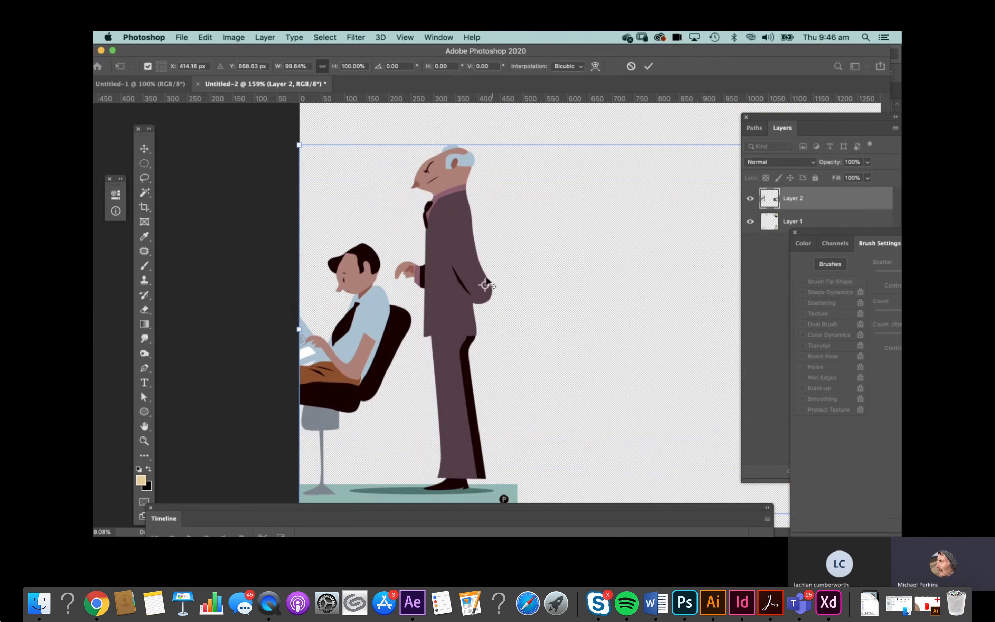
key("Return")
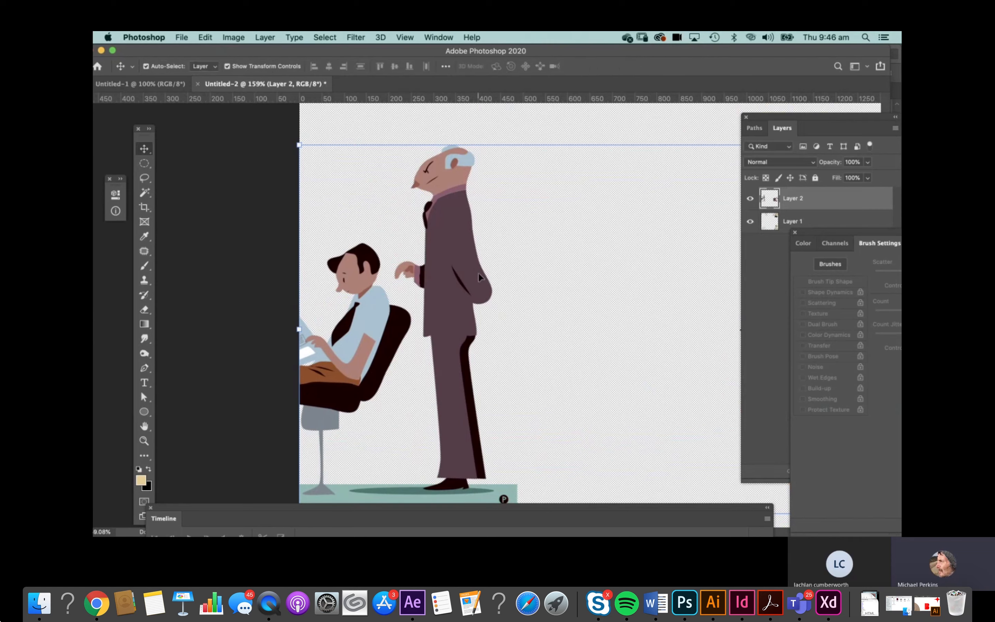
key("super+1")
left_click_drag(422, 268, 329, 254)
left_click(178, 136)
key("super+minus")
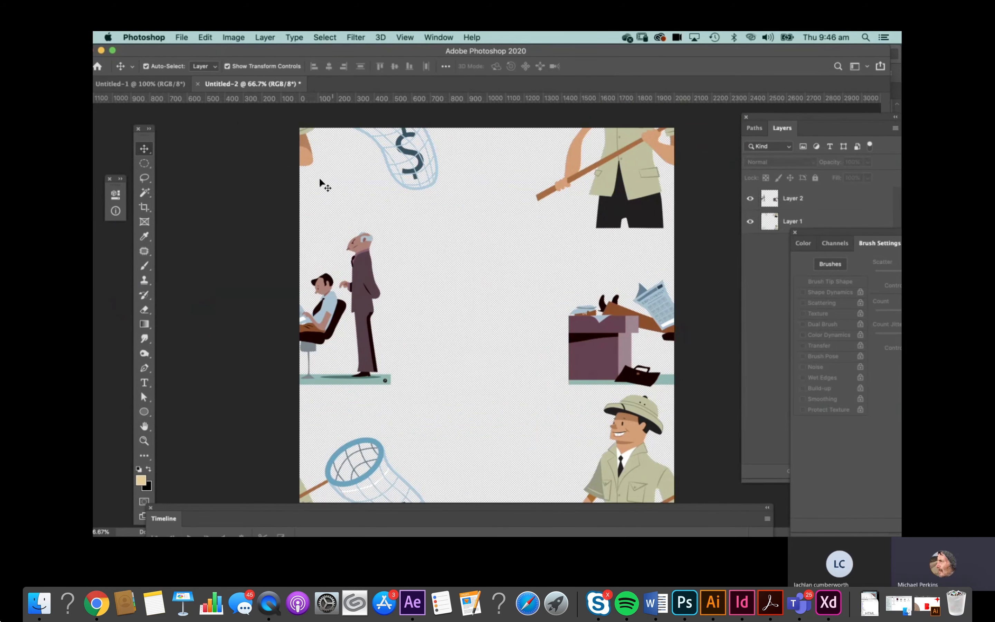
Switch to Illustrator and copy the group illustration of the horned businessman carrying money bags.
mouse_move(514, 535)
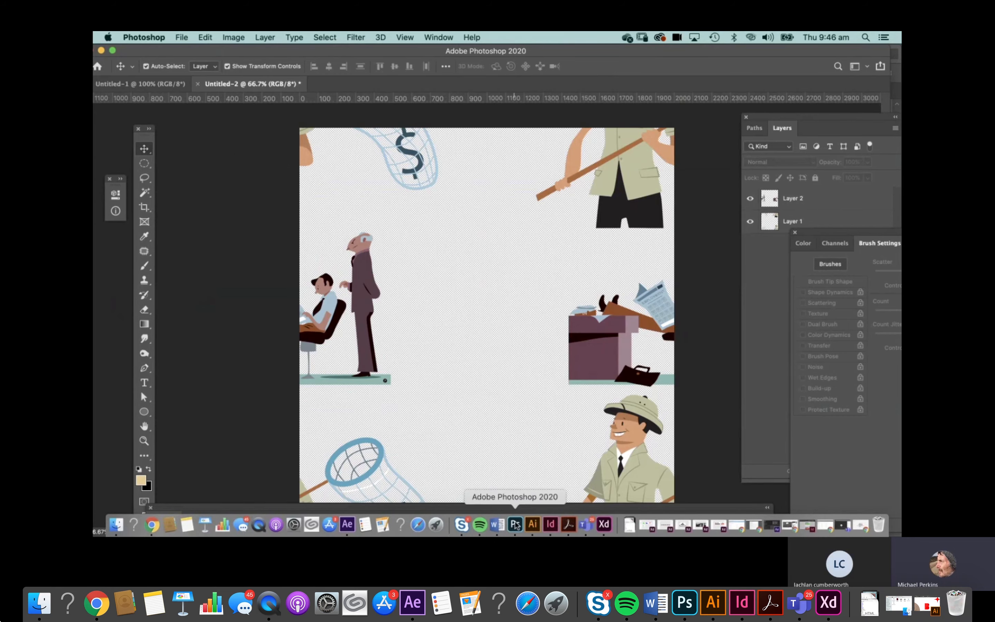
left_click(533, 521)
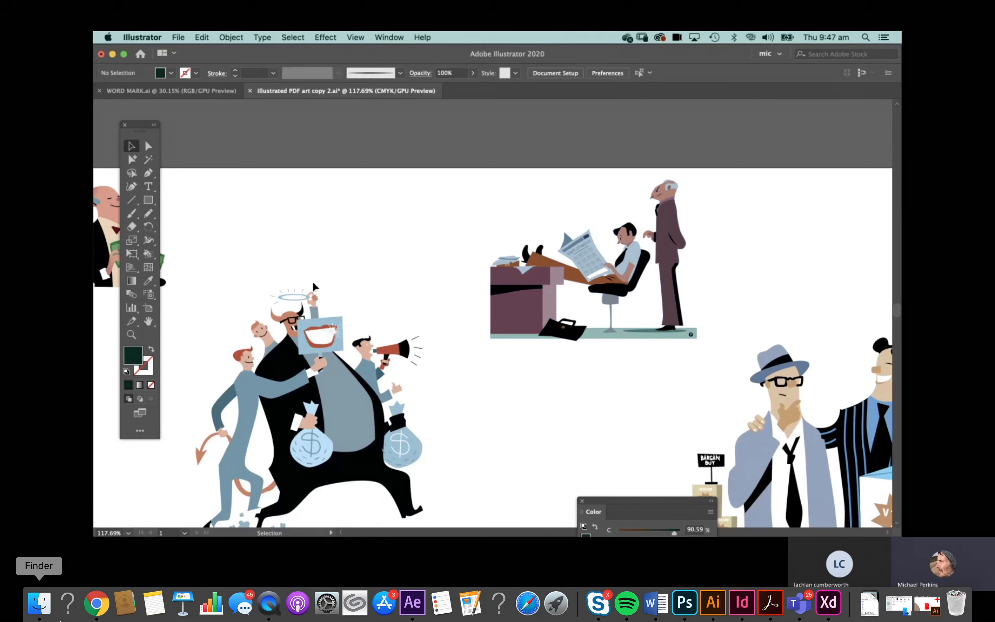
left_click_drag(313, 281, 450, 149)
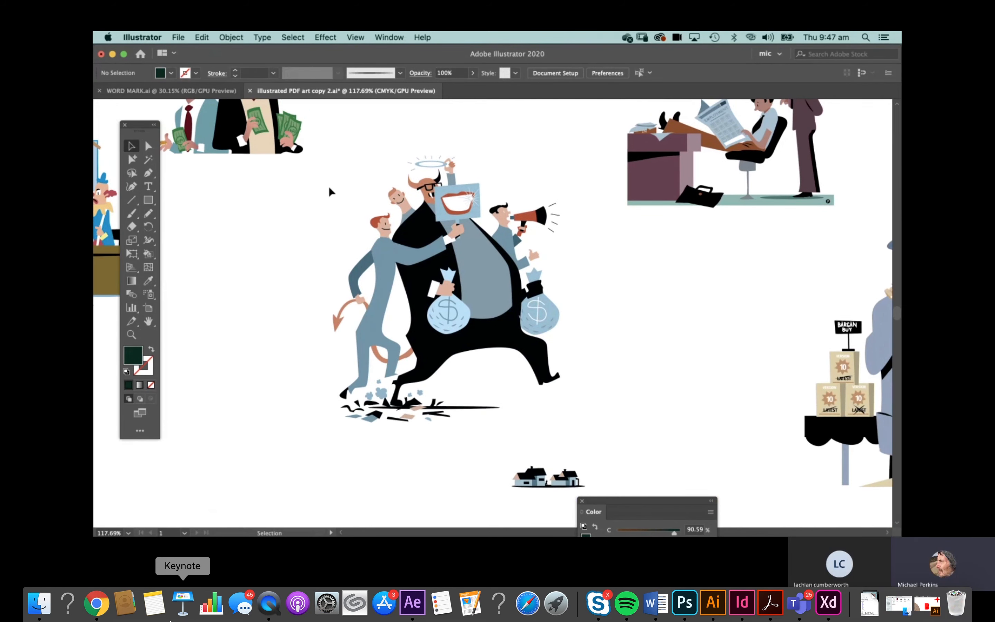
mouse_move(326, 149)
left_mouse_down()
mouse_move(504, 355)
mouse_move(603, 425)
left_mouse_up()
Paste the businessman group into the Photoshop document as pixels, enlarge it, tilt it counter-clockwise and place it in the lower middle.
mouse_move(514, 532)
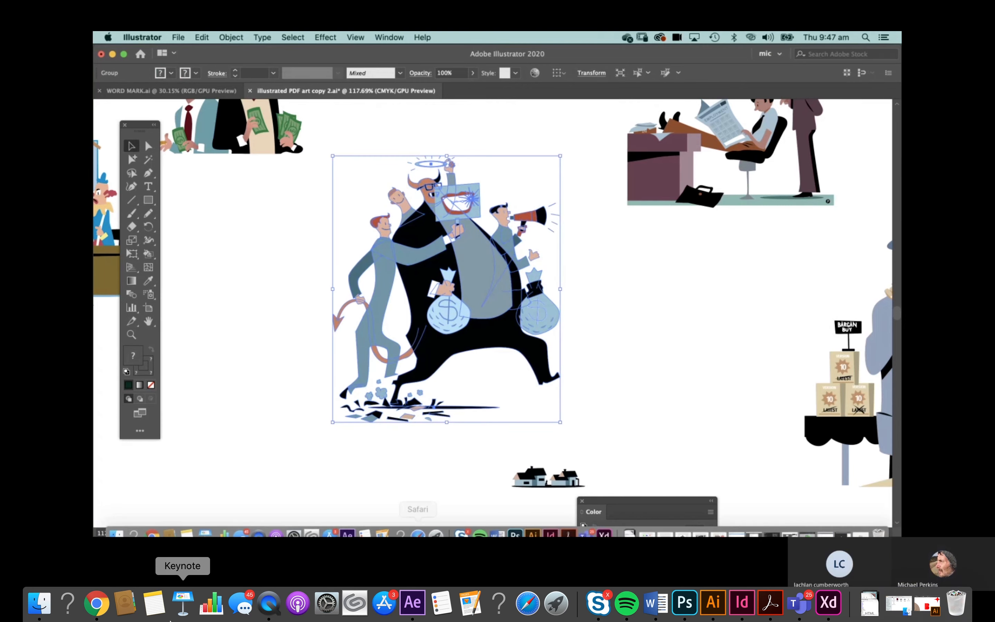
left_click(514, 527)
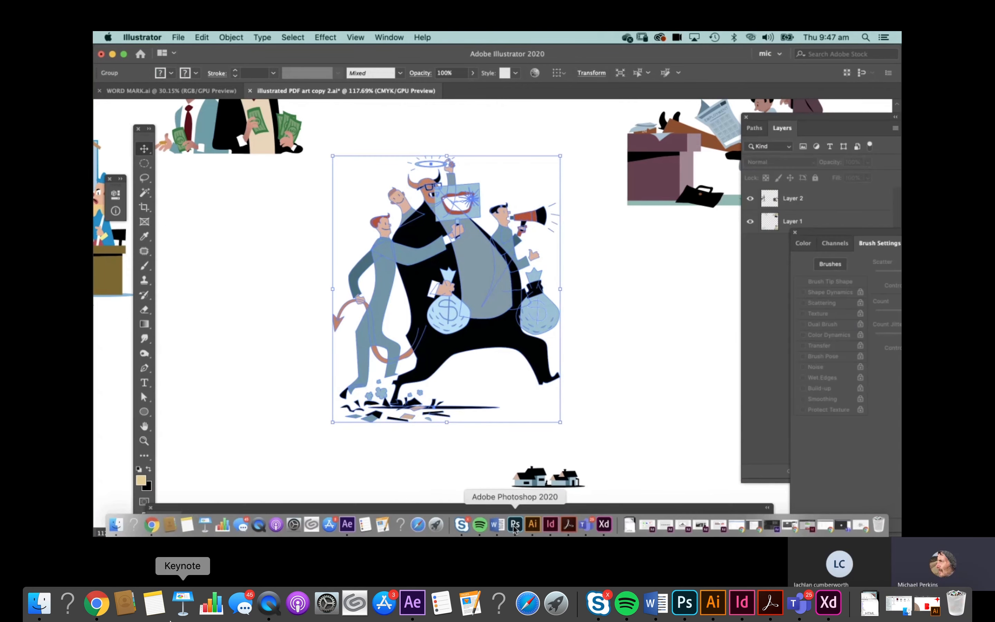
key("super+v")
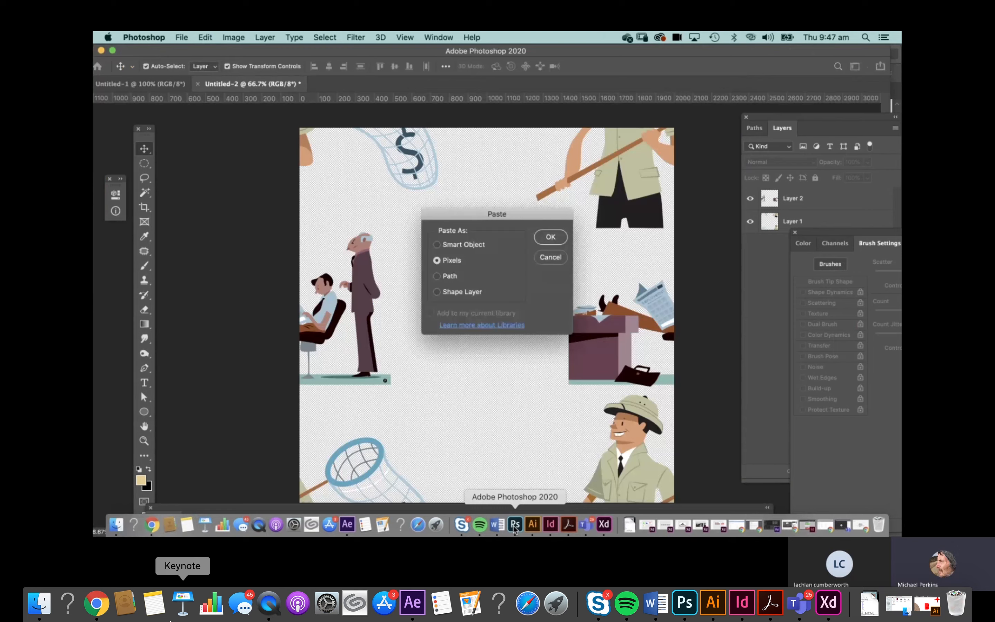
left_click(551, 237)
left_click_drag(526, 273, 558, 231)
left_click_drag(505, 292, 500, 361)
left_click_drag(551, 303, 520, 300)
key("Return")
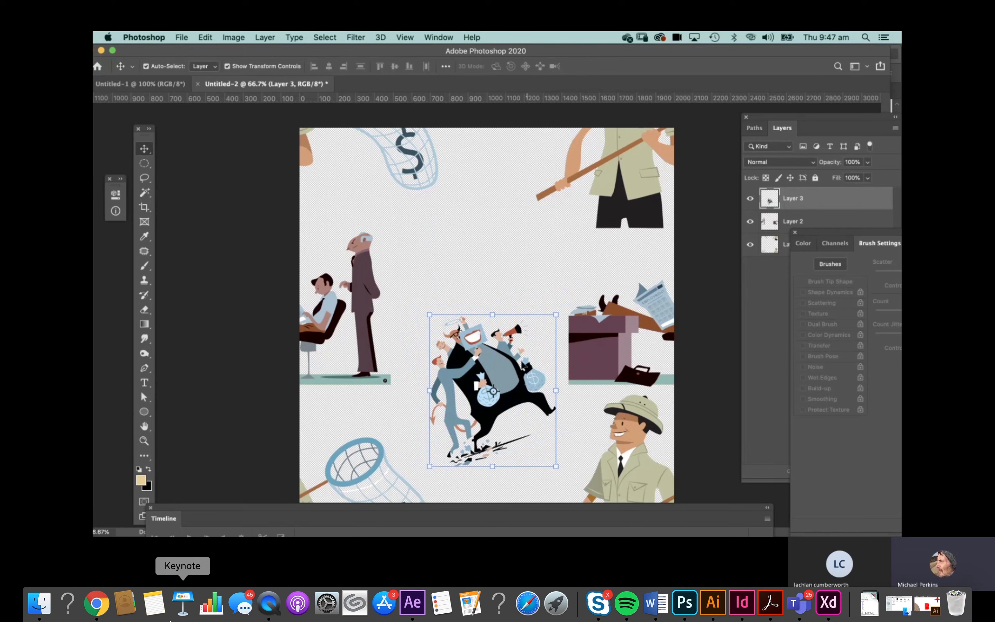
Duplicate the businessman group above the original, shrink the copy to about 58% by 65%, rotate it about 44° and deselect it.
left_click_drag(506, 374, 503, 212)
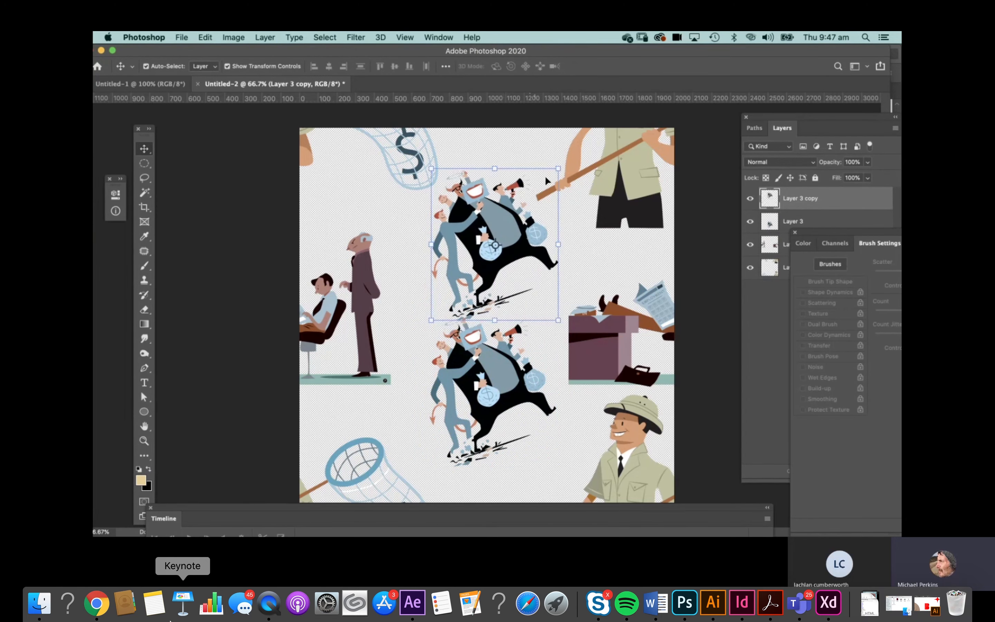
left_click_drag(558, 169, 505, 222)
left_click_drag(467, 272, 481, 245)
left_click_drag(525, 189, 566, 220)
left_click_drag(501, 238, 489, 243)
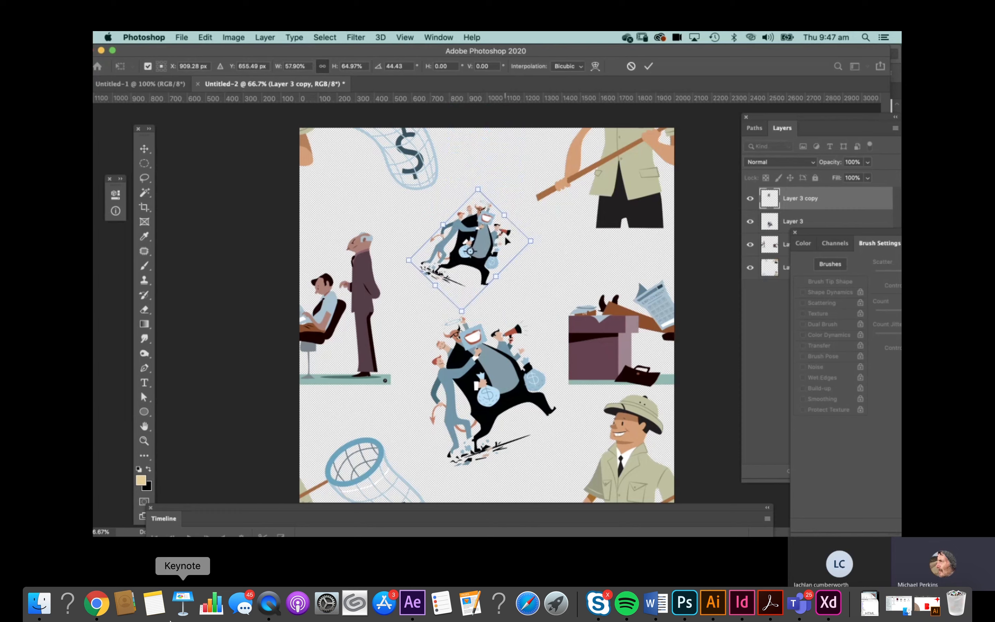
key("Return")
left_click(699, 225)
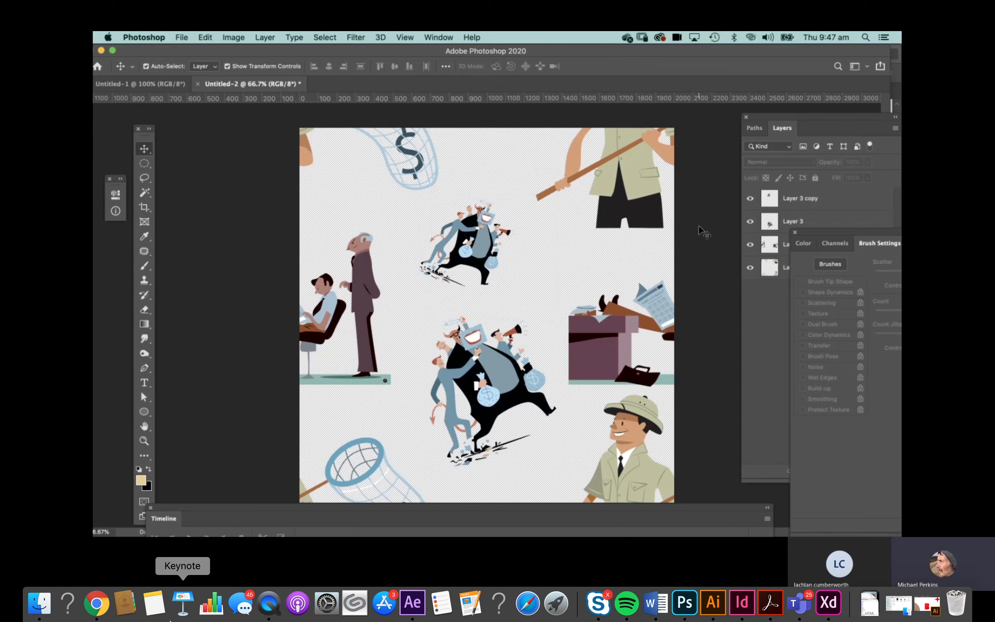
Close the brush settings and define the finished tile as a pattern named "moiney".
left_click(794, 233)
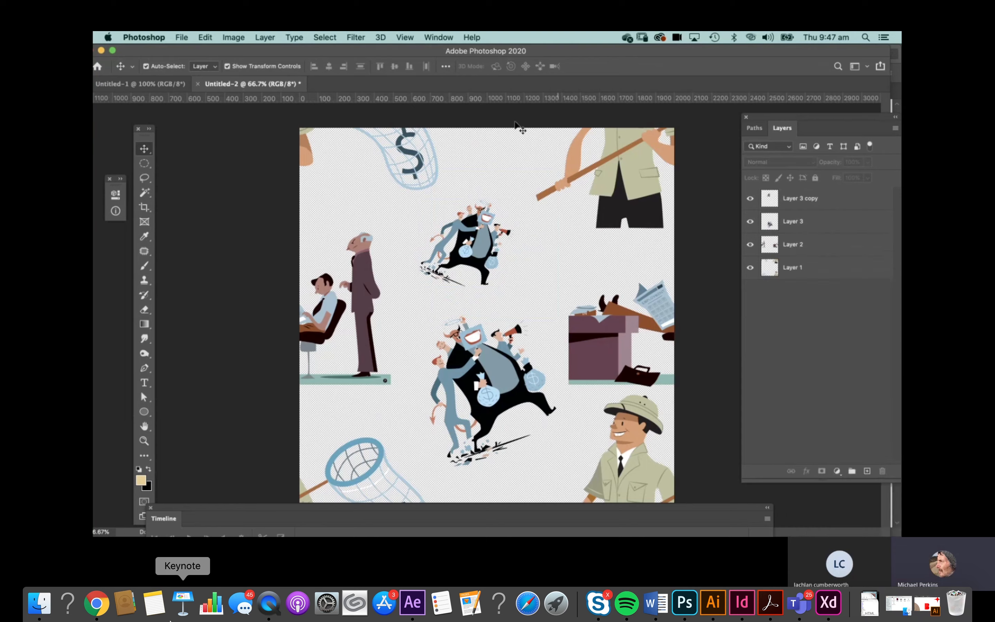
left_click(205, 38)
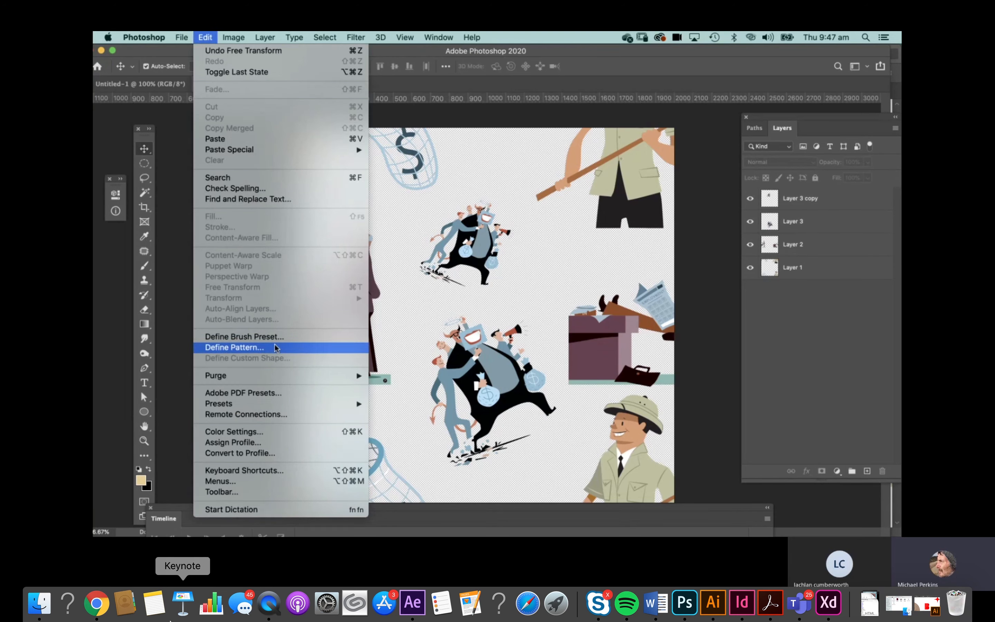
left_click(263, 349)
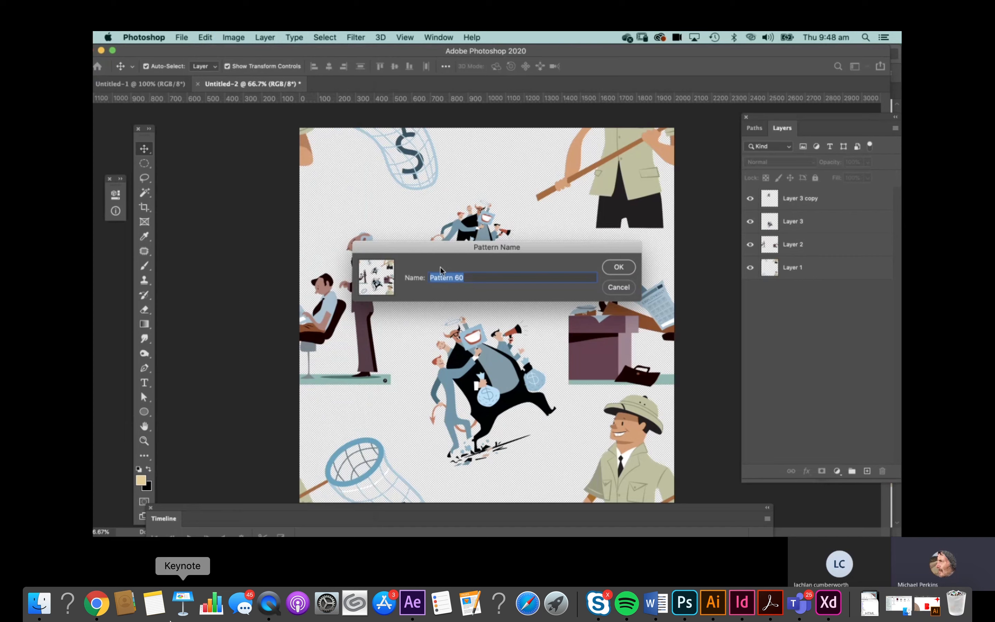
type("moiney")
left_click(630, 264)
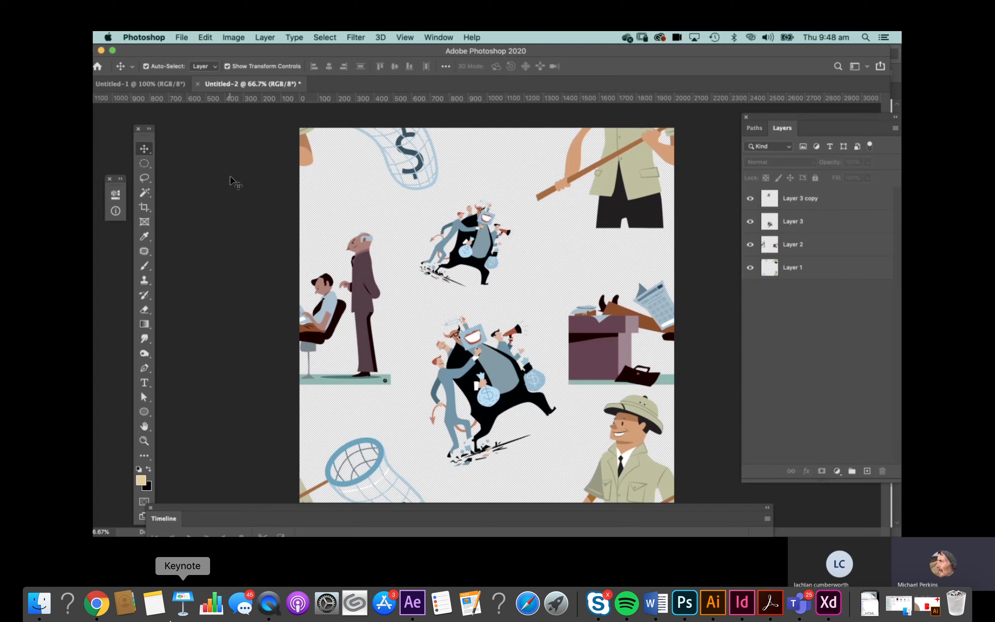
Switch to Chrome and search Google Images for "tee shirt" in a new browser window.
key("super+n")
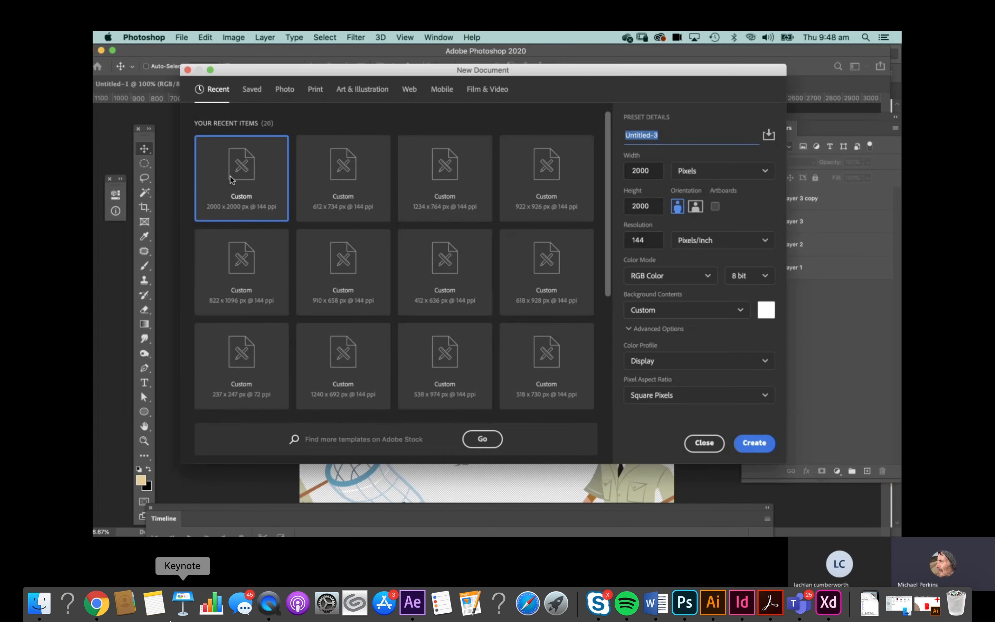
left_click(704, 443)
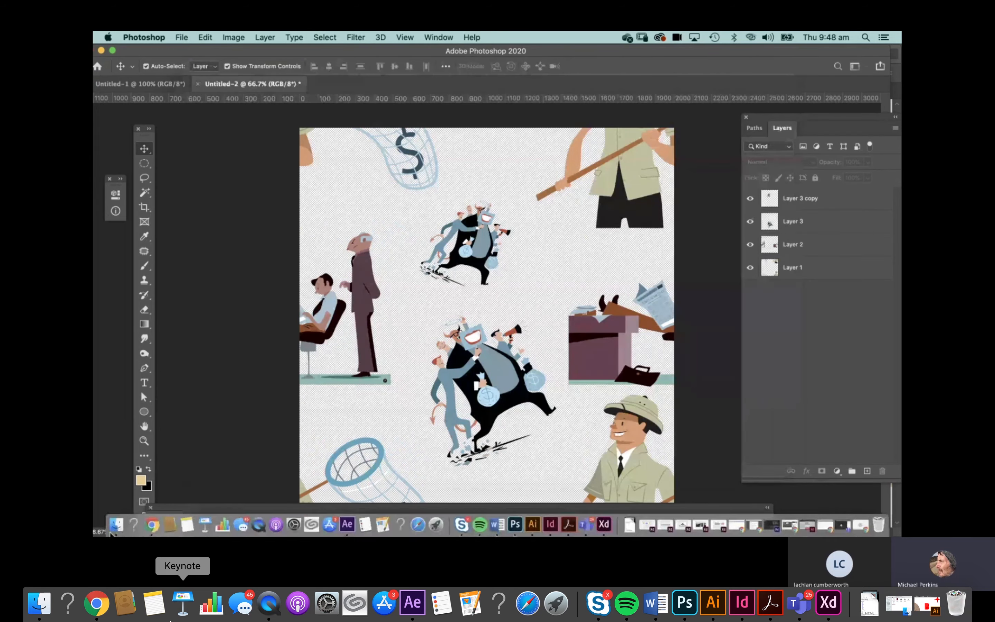
left_click(153, 527)
key("super+m")
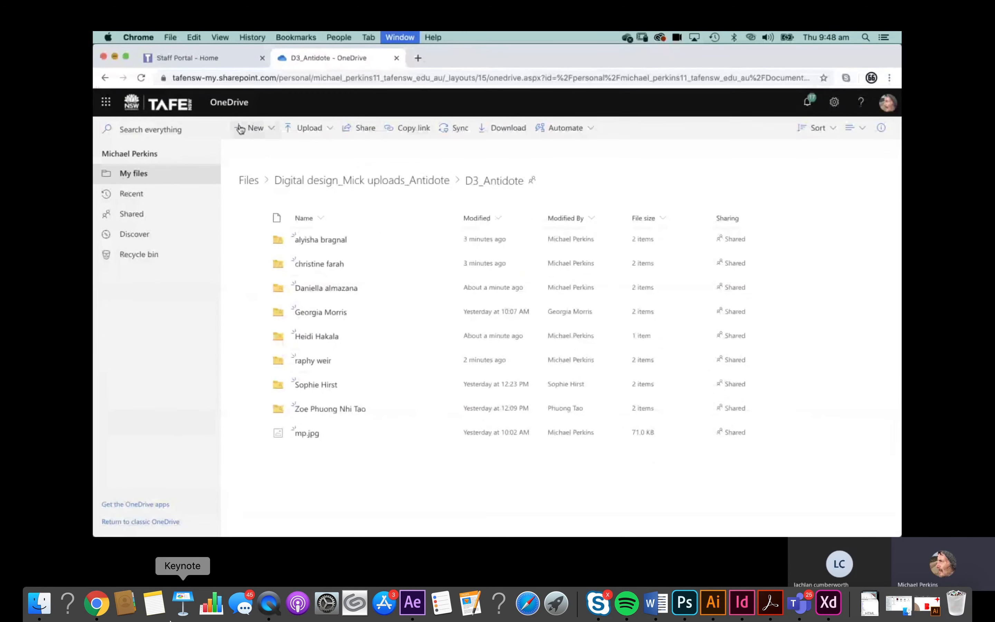
key("super+n")
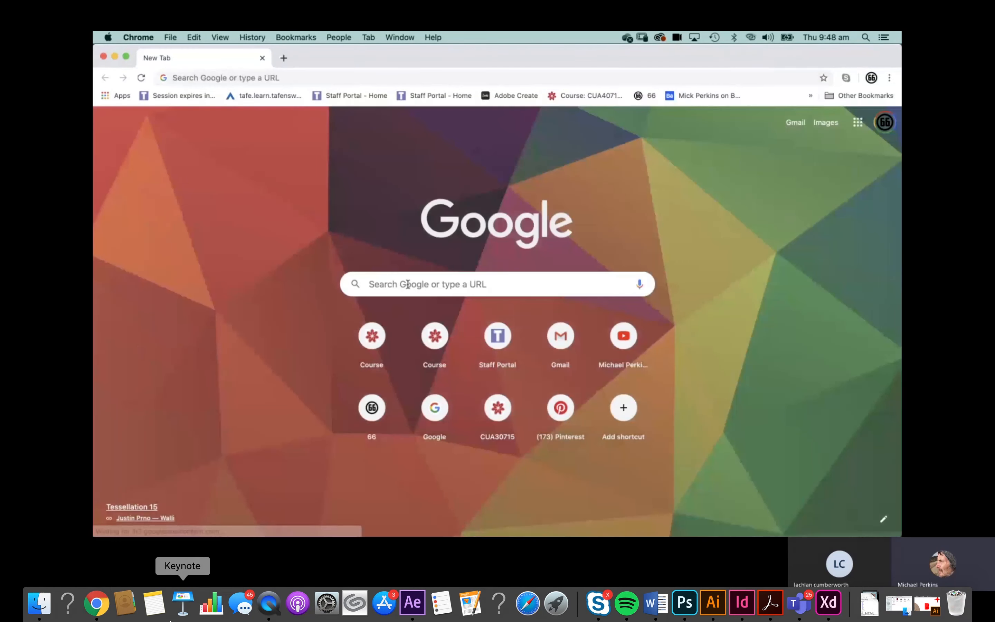
left_click(409, 284)
type("rt")
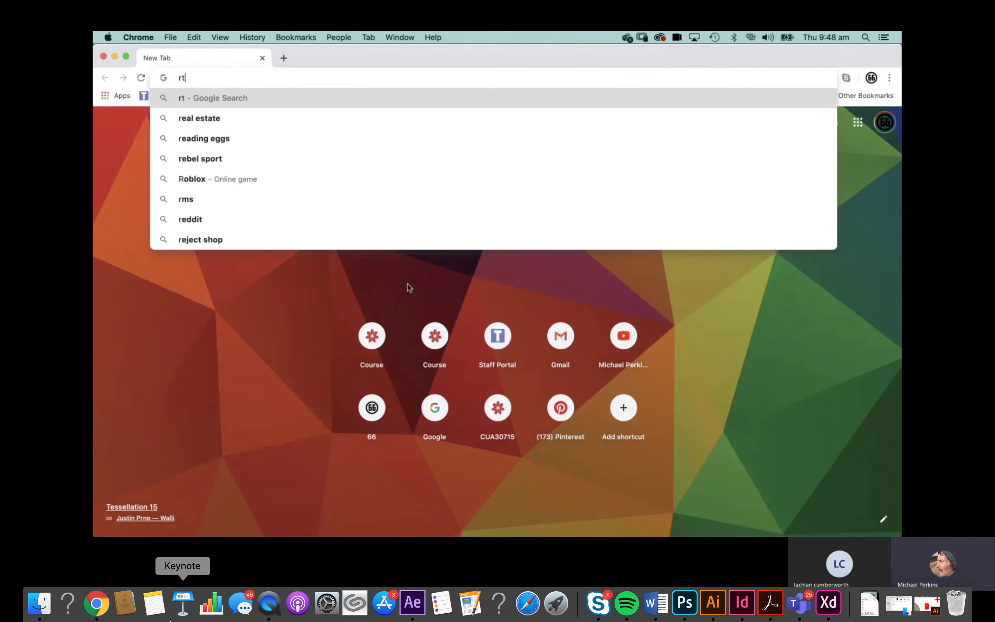
type("ee shirt")
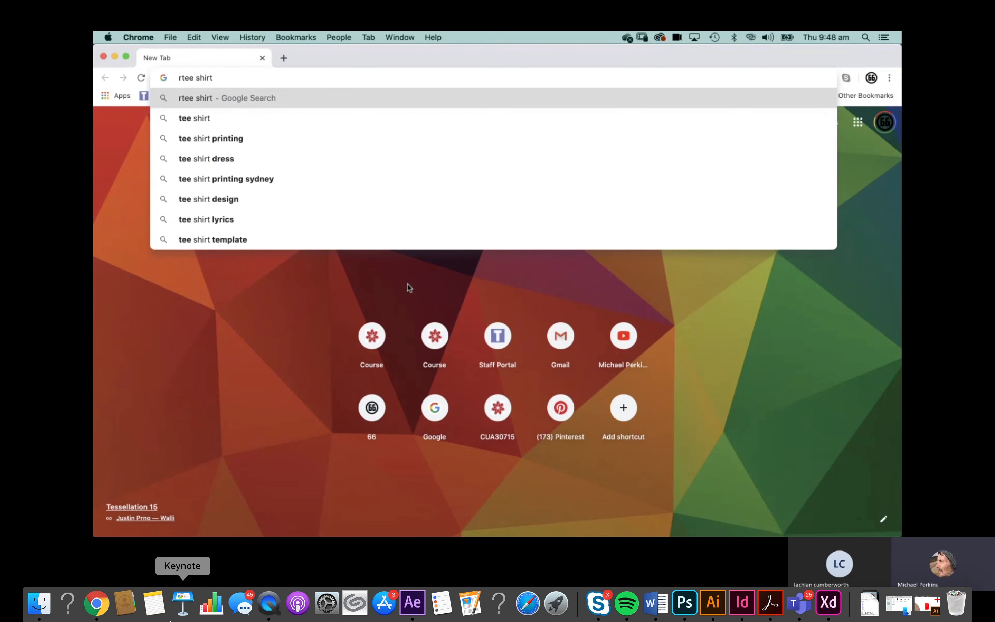
key("Return")
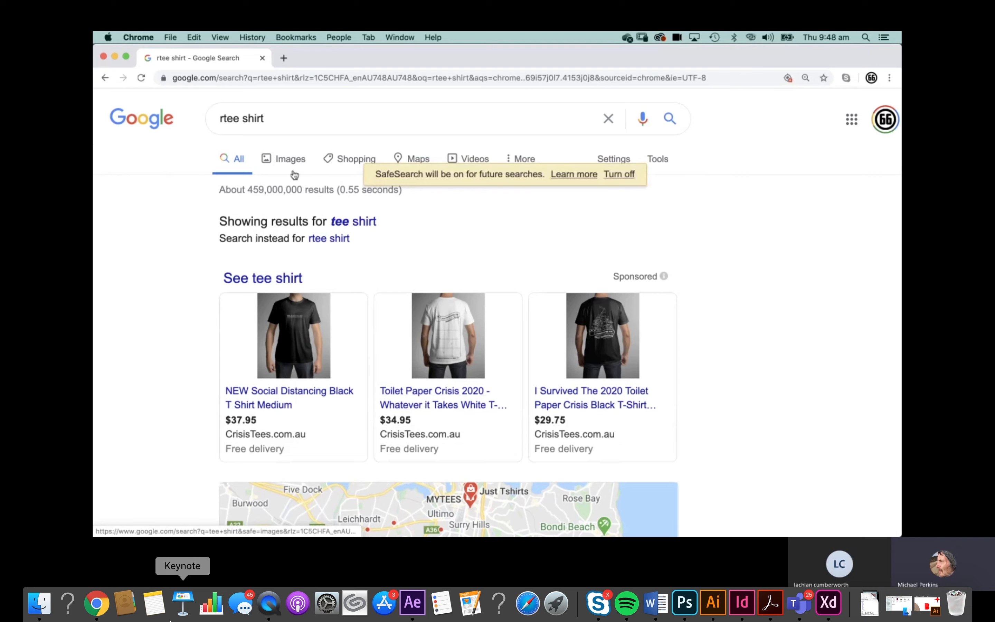
left_click(289, 161)
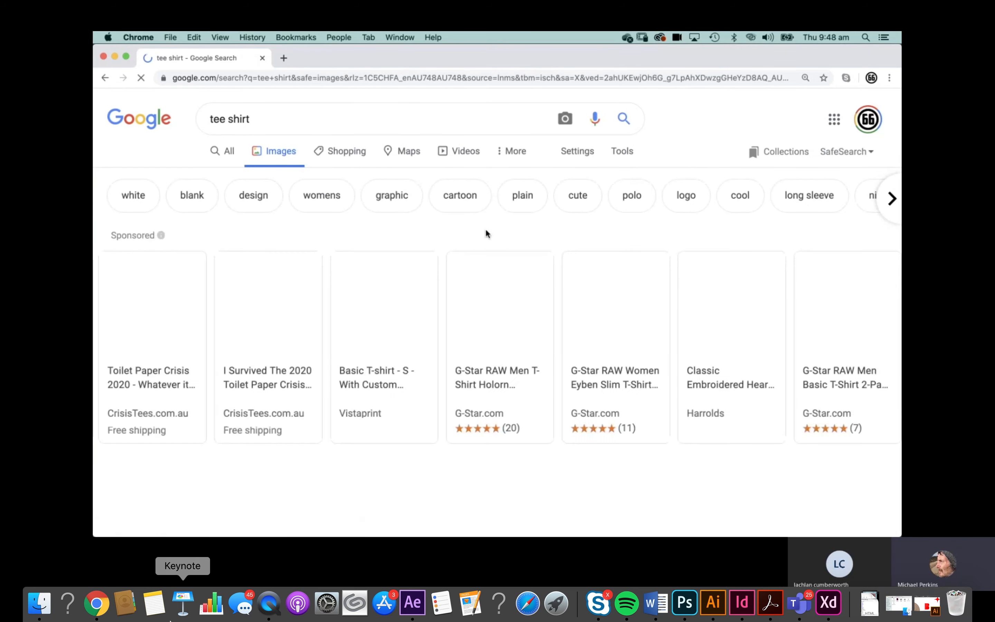
Find the photo of the man in the white Tommy Hilfiger May Crew Neck Tee and copy the image.
scroll(458, 234, "down", 10)
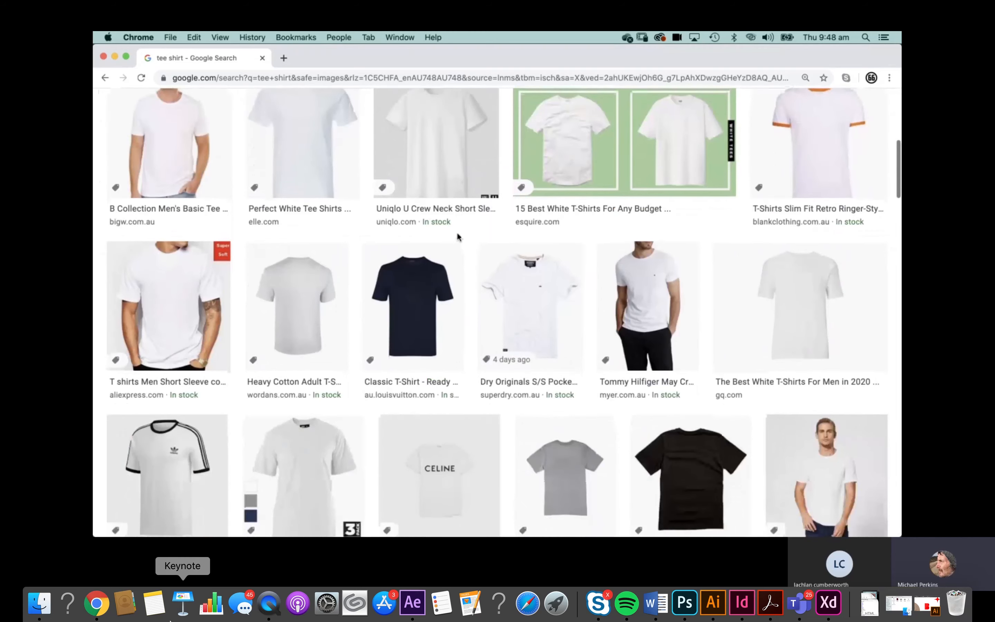
left_click(657, 290)
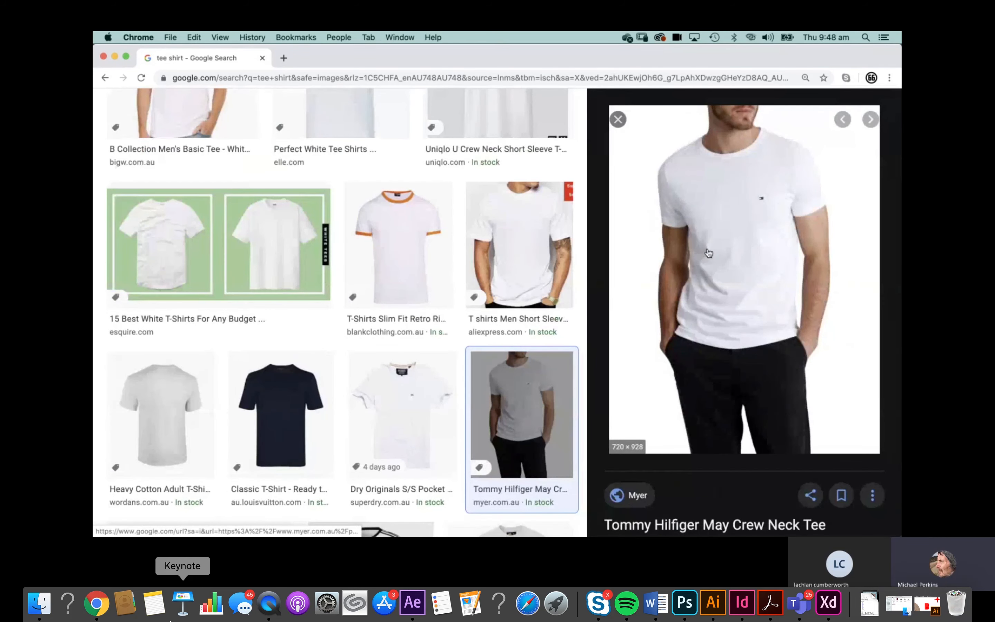
right_click(710, 254)
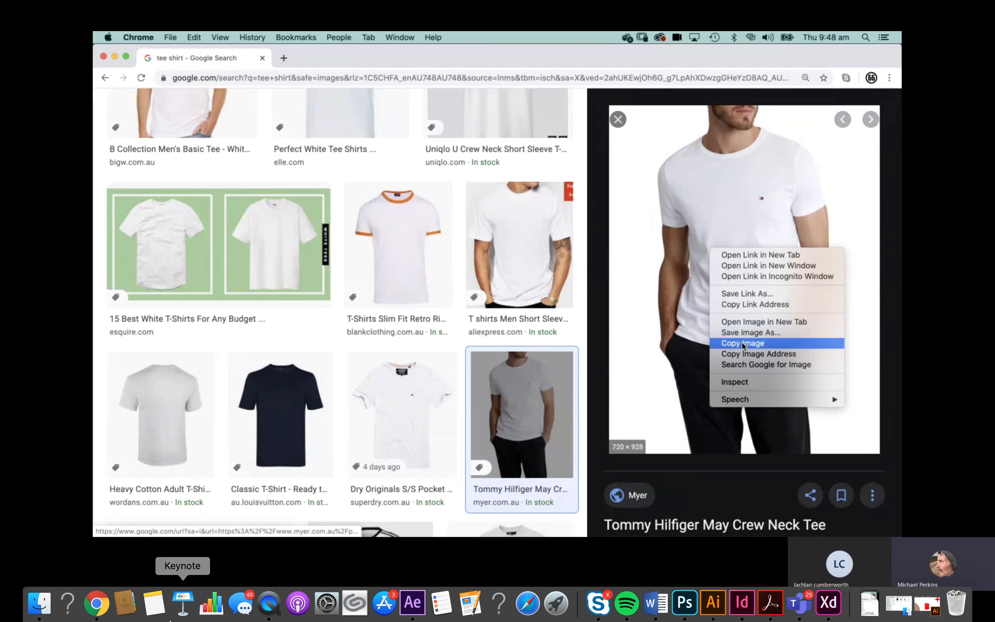
left_click(742, 347)
Switch to Photoshop, create a 720 x 928 pixel document at 72 ppi and paste the T-shirt photo into it.
mouse_move(675, 530)
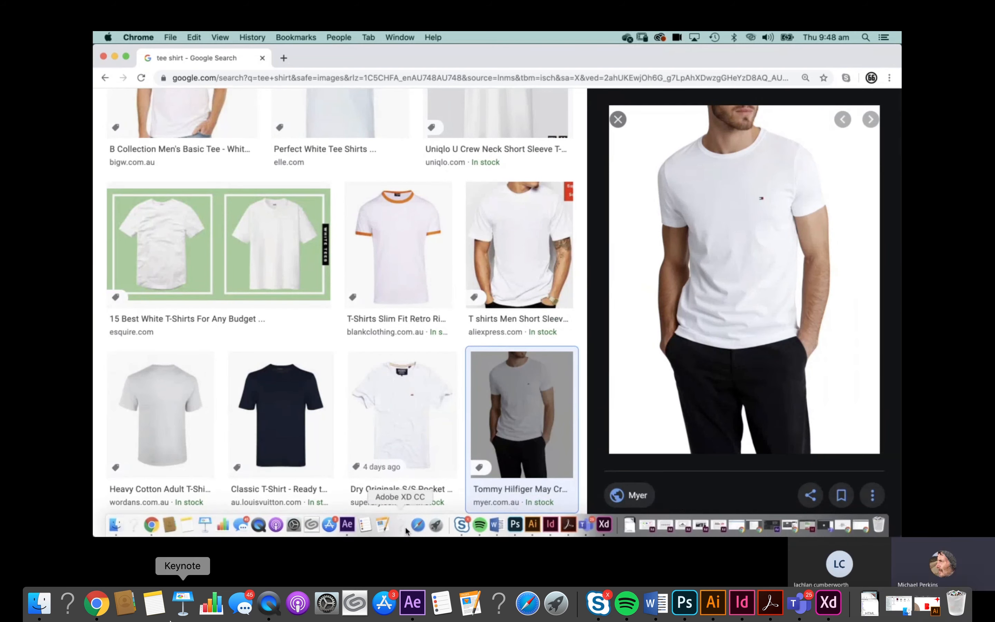
left_click(514, 523)
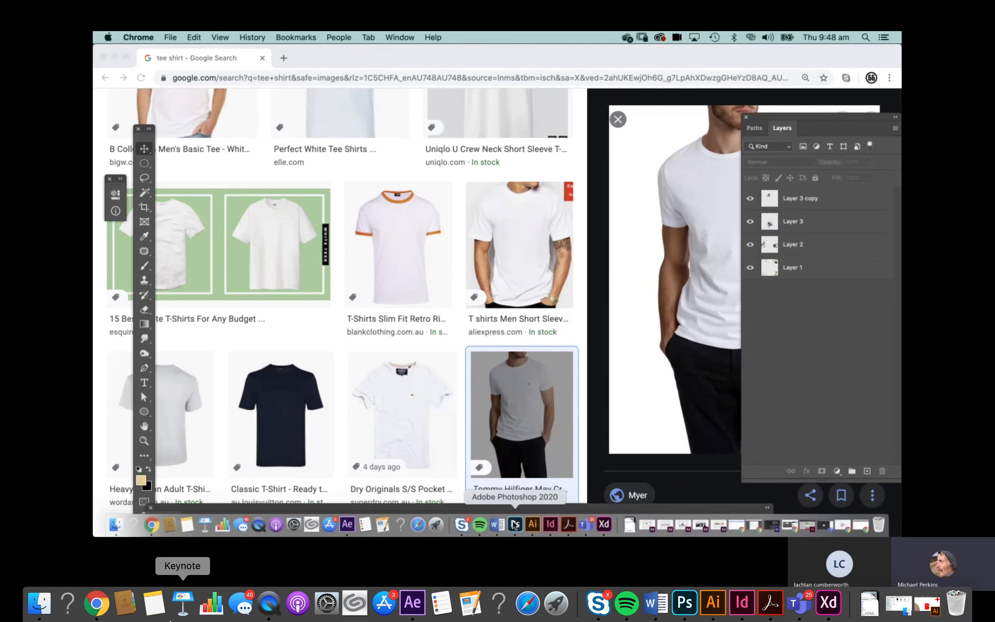
key("super+n")
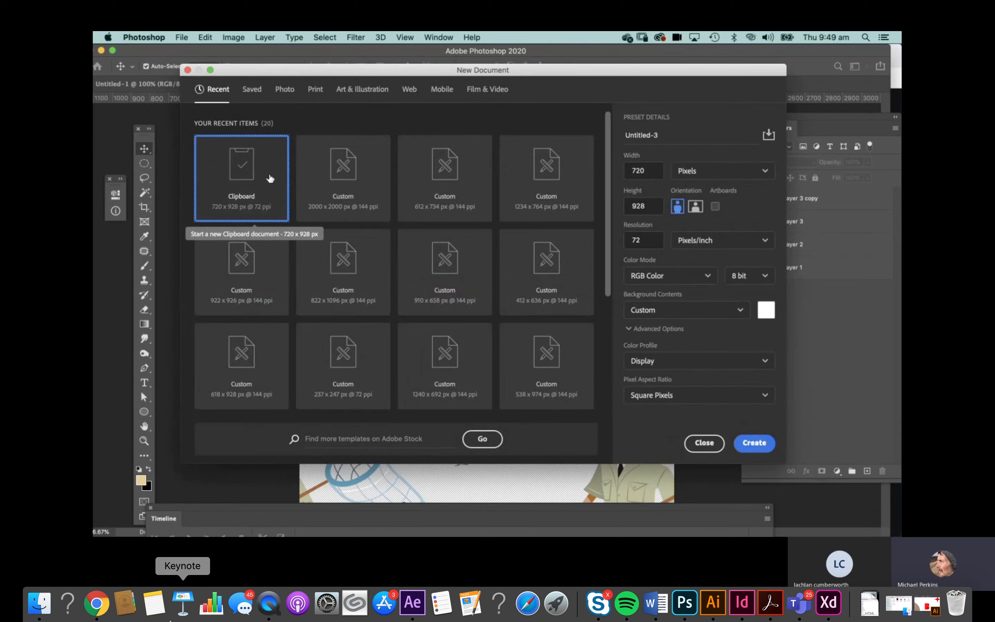
left_click(751, 444)
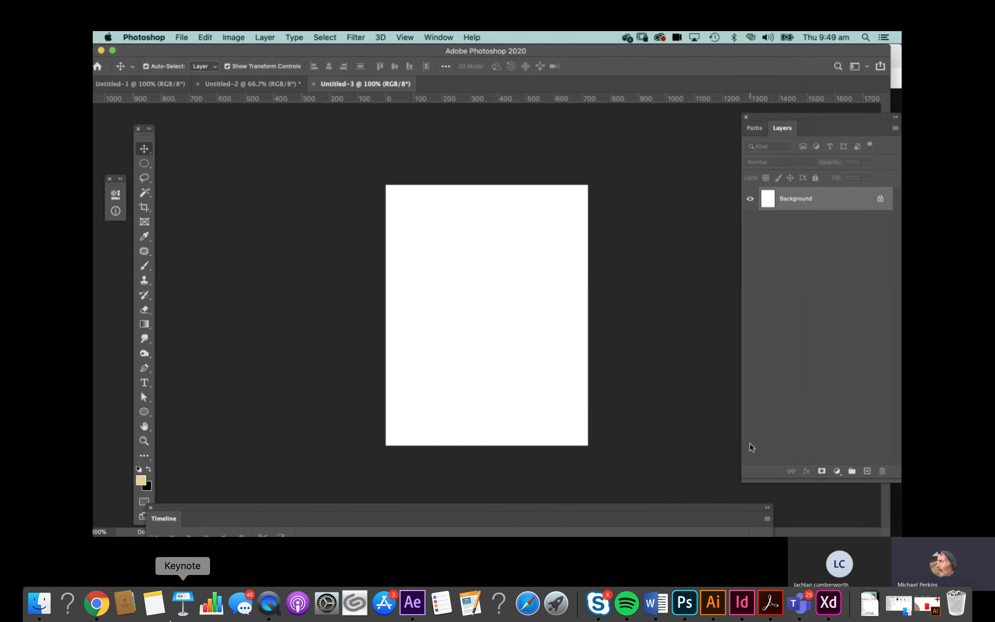
key("super+v")
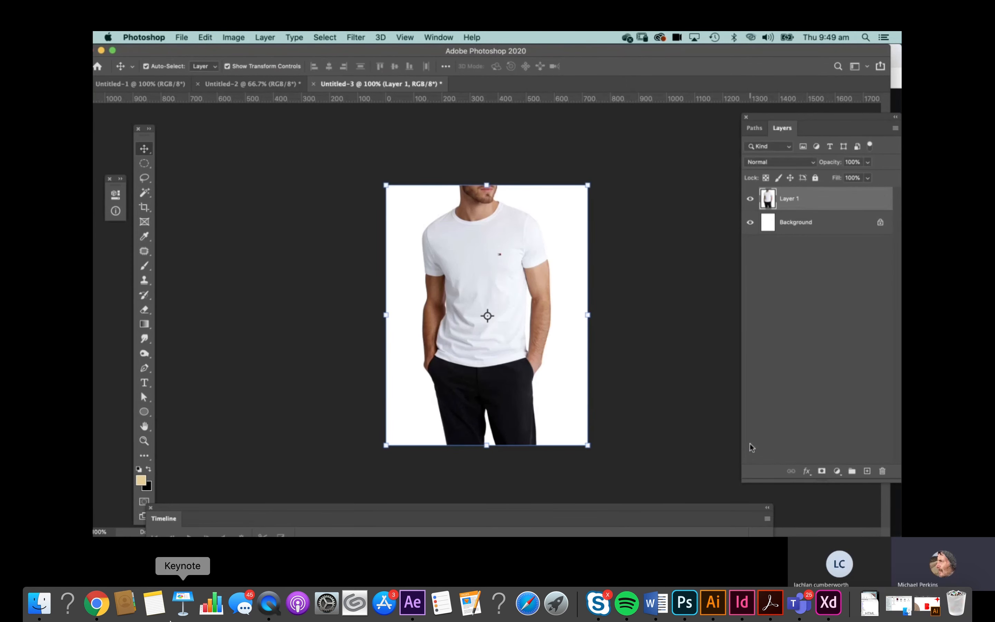
left_click(813, 257)
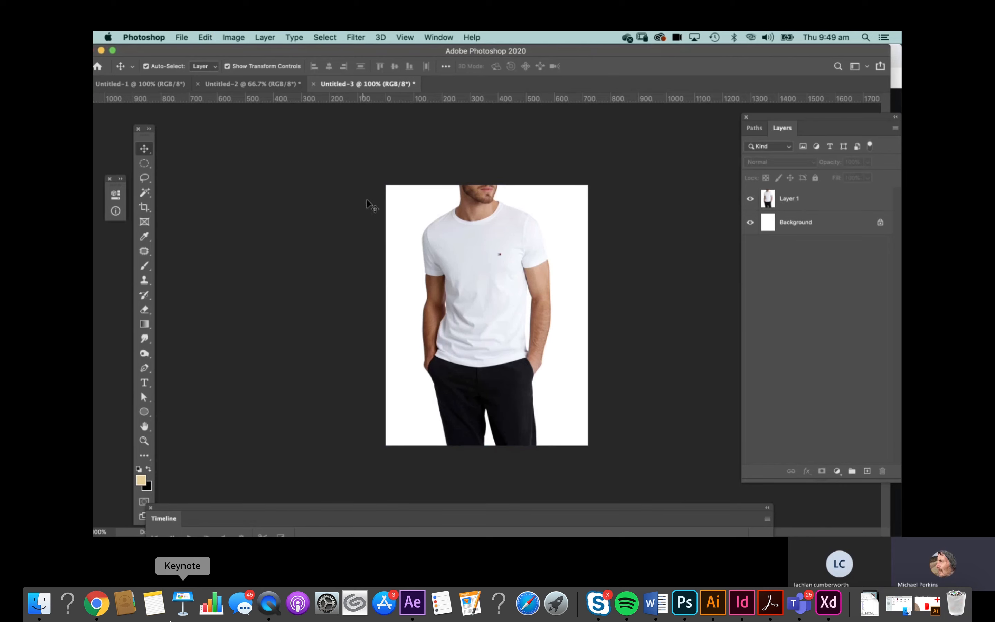
Select the white T-shirt on the photo layer with the Quick Selection tool, subtracting the gap between the shirt's side and the arm.
left_click(524, 281)
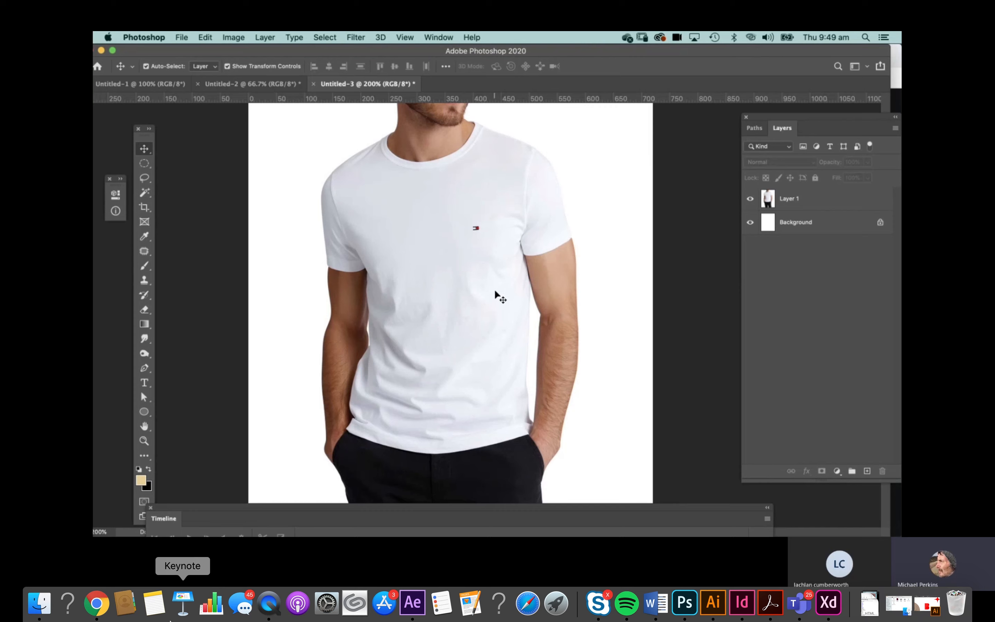
left_click(788, 201)
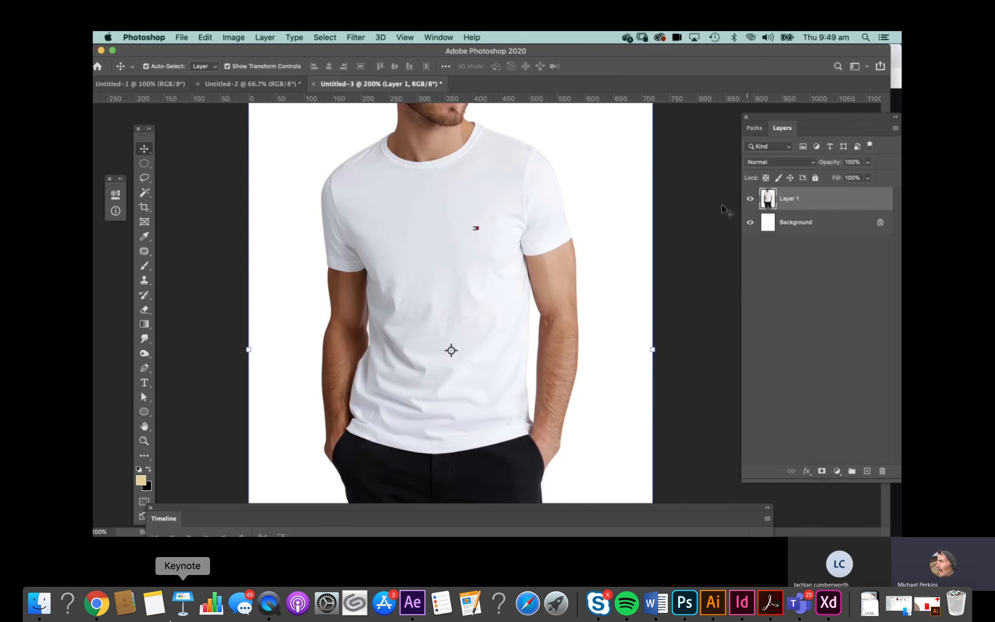
left_click(144, 192)
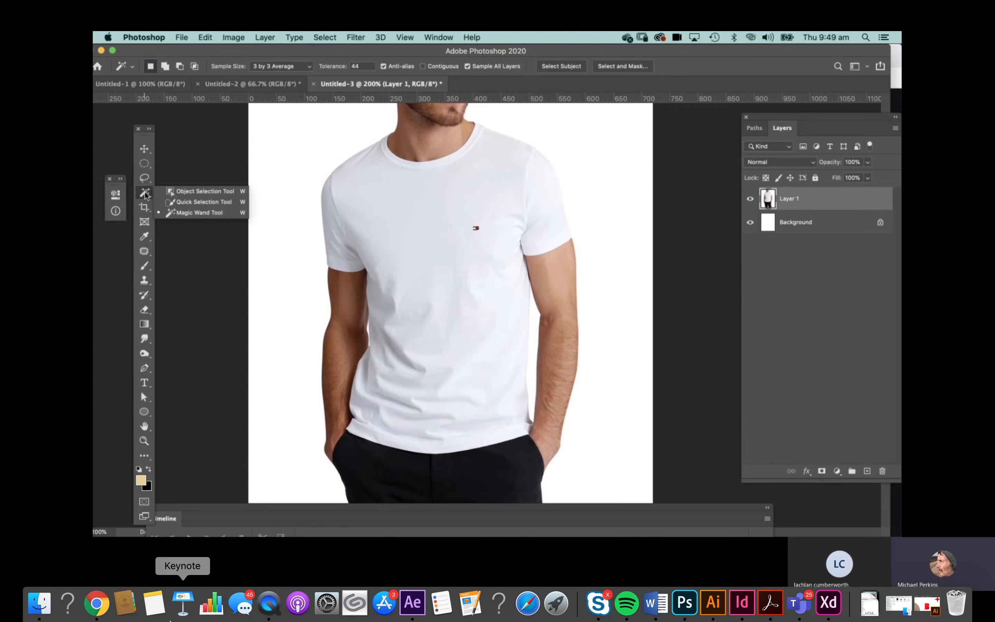
left_click(177, 200)
mouse_move(347, 251)
left_mouse_down()
mouse_move(348, 205)
mouse_move(369, 188)
mouse_move(504, 183)
mouse_move(537, 196)
mouse_move(547, 232)
left_mouse_up()
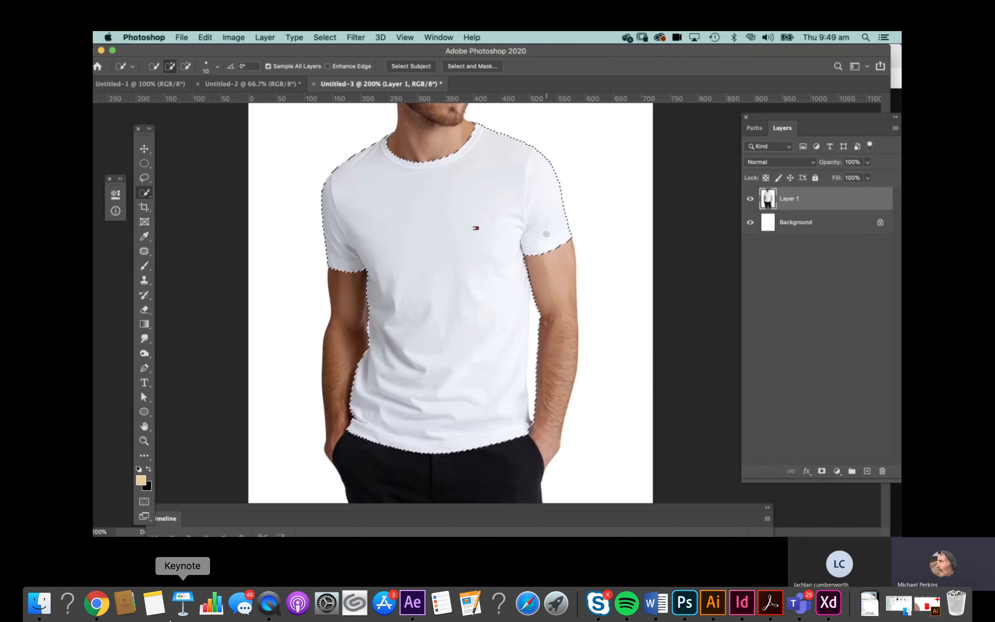
key("alt")
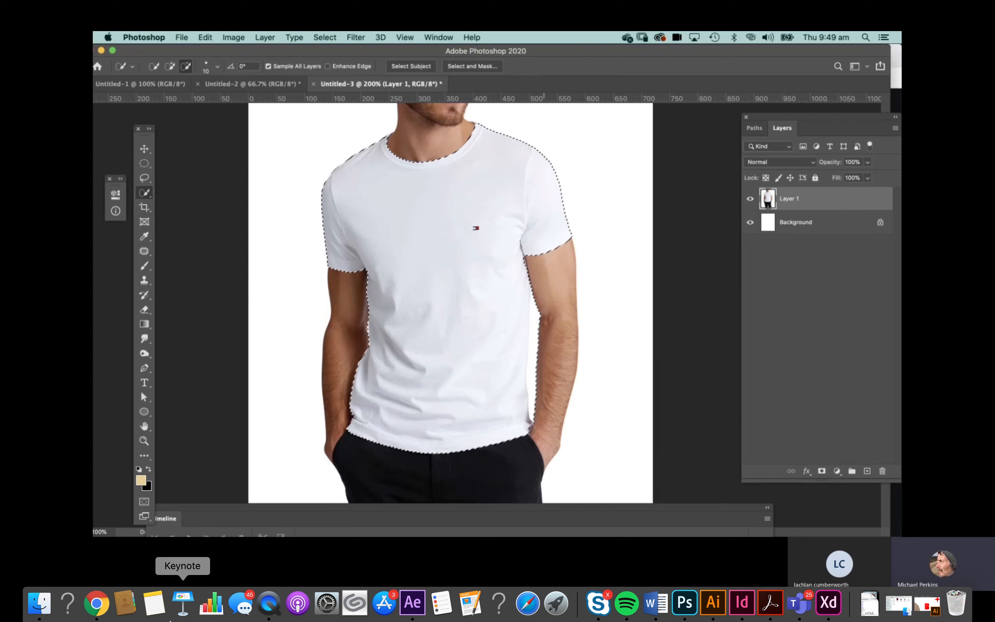
left_click_drag(535, 313, 534, 405)
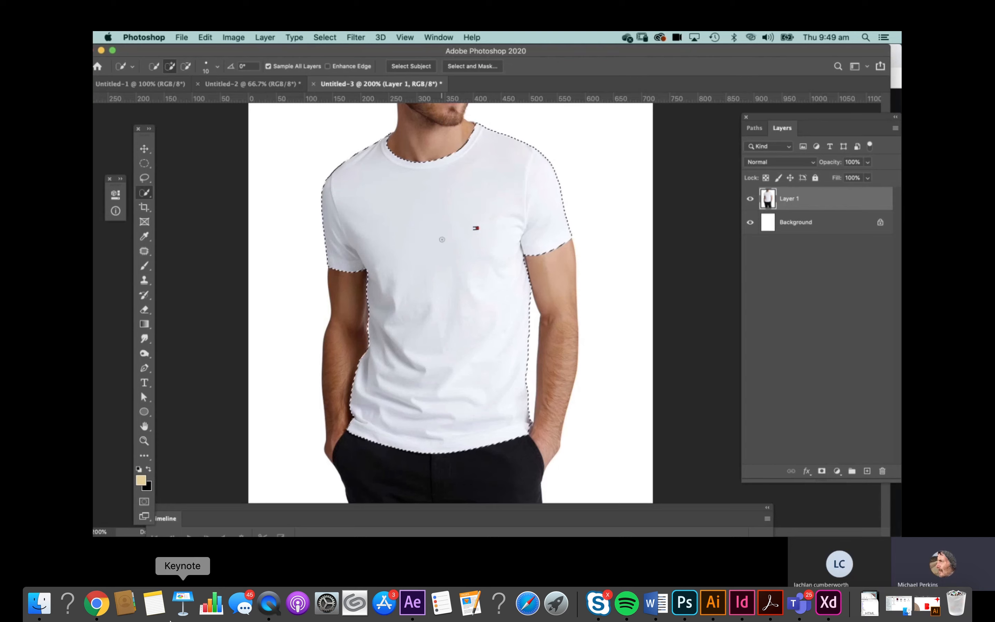
Apply Levels to the selected T-shirt, adjusting the shadow, midtone and highlight inputs to deepen the fabric folds.
key("super+l")
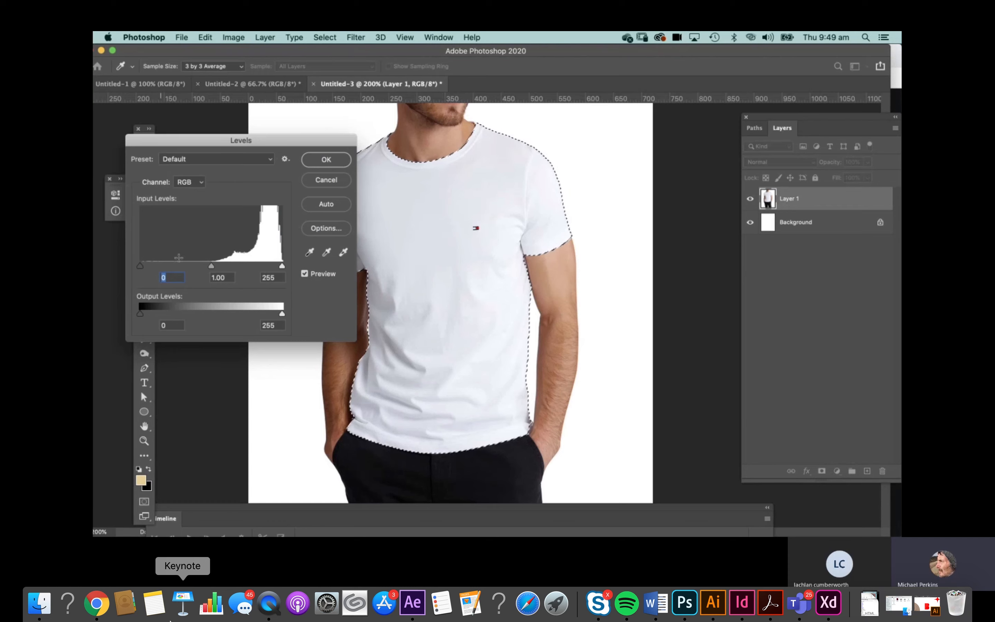
left_click_drag(237, 146, 209, 142)
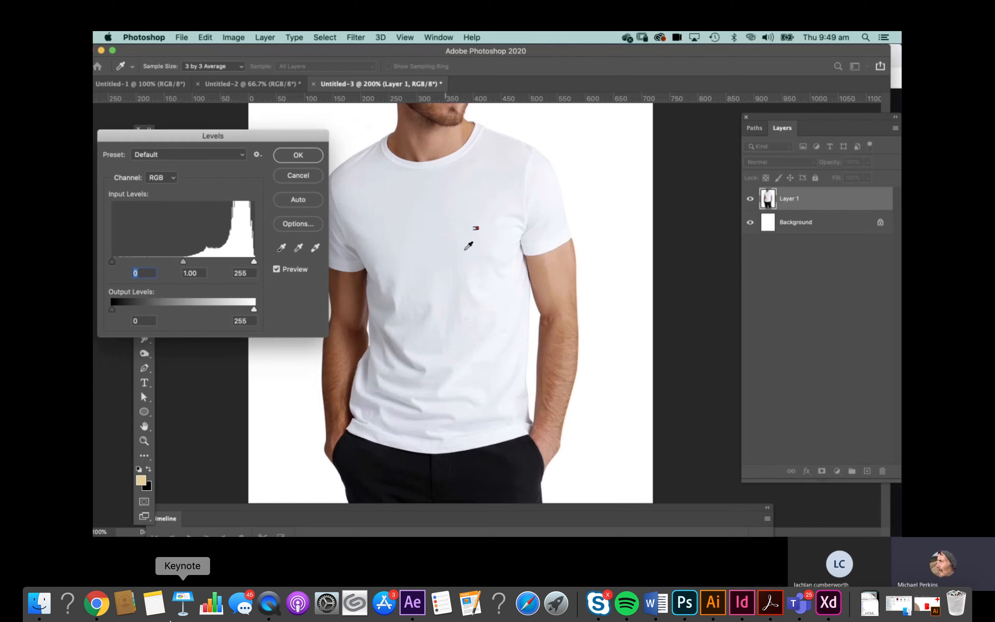
left_click_drag(112, 262, 212, 259)
left_click_drag(148, 261, 163, 260)
left_click_drag(252, 262, 248, 261)
left_click(307, 158)
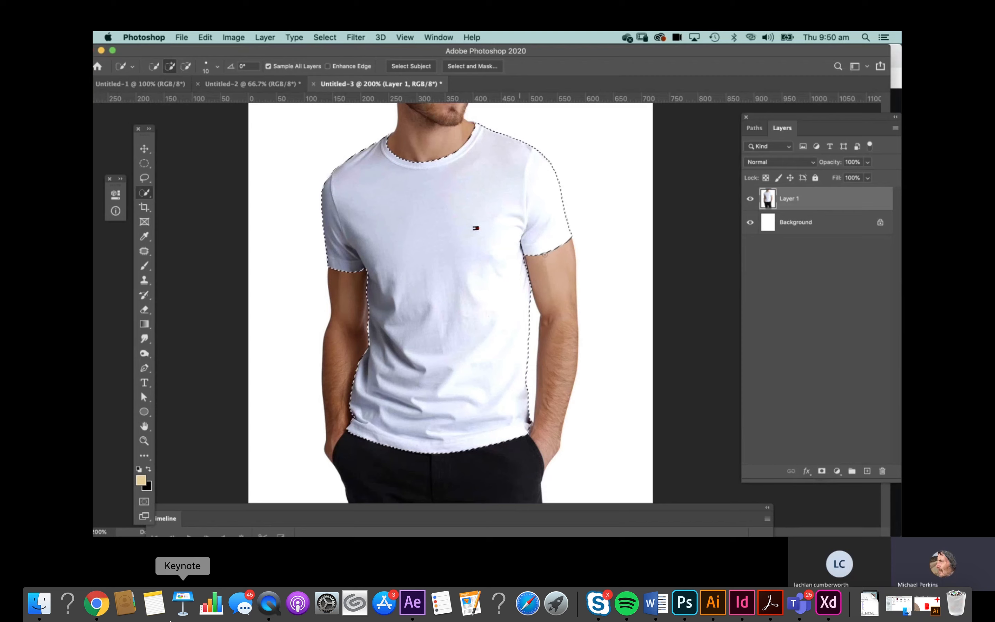
Add a Pattern fill layer with the illustration pattern over the selected T-shirt area.
left_click_drag(764, 115, 637, 129)
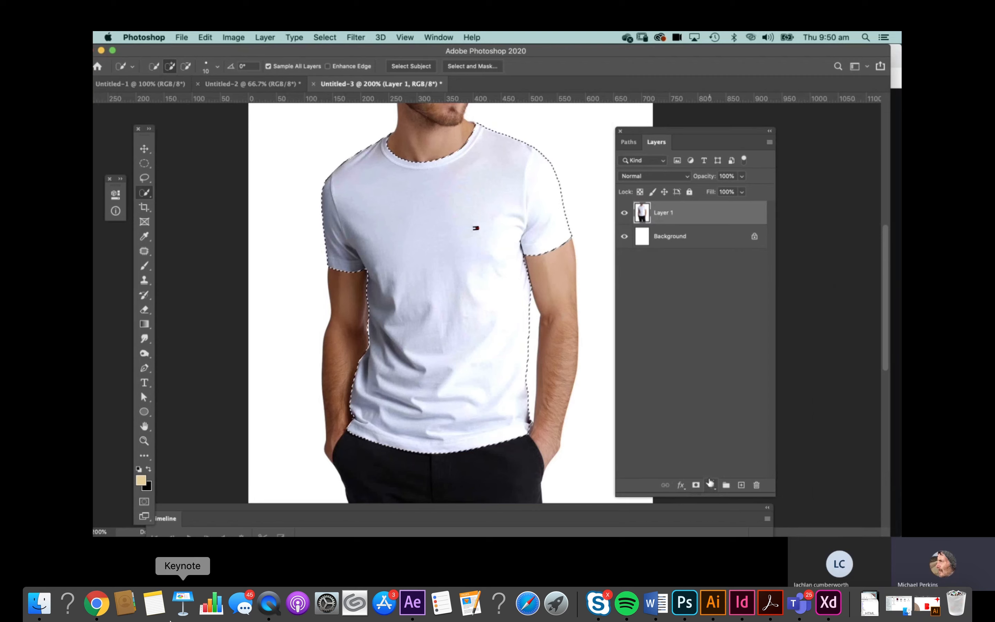
left_click_drag(707, 497, 707, 423)
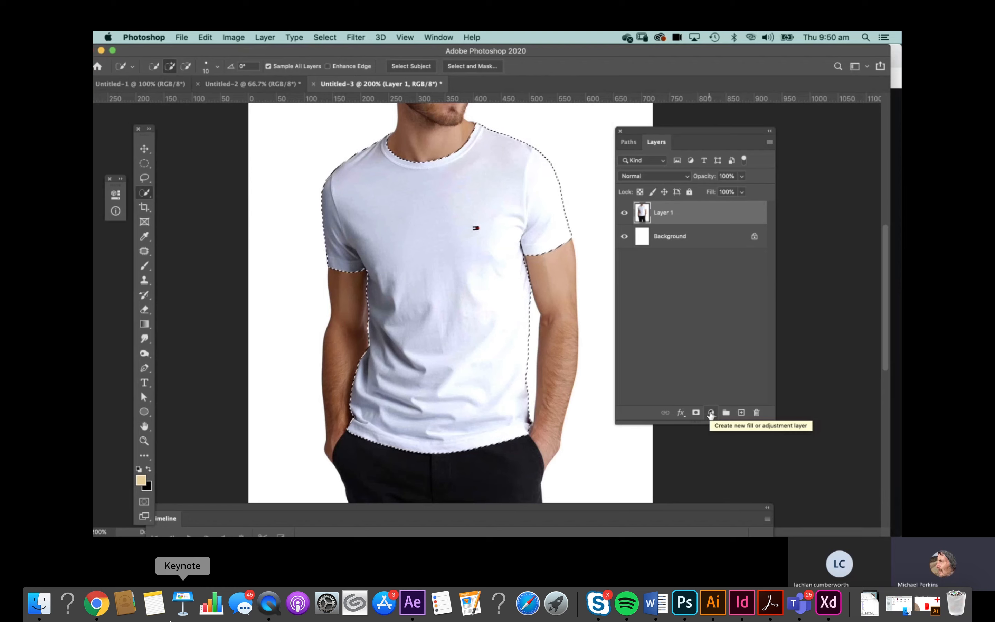
left_click(711, 413)
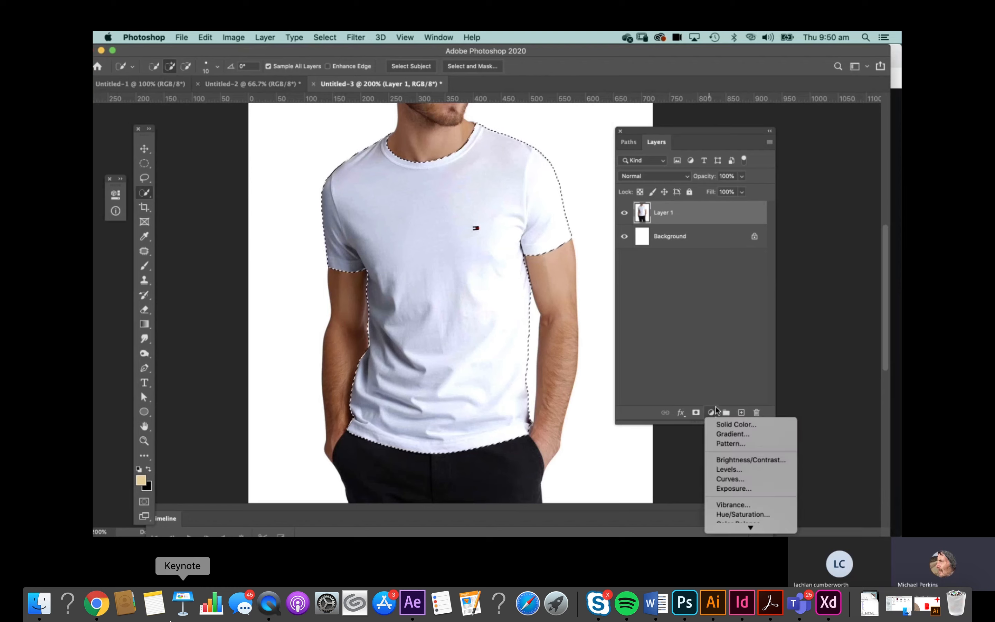
left_click(730, 444)
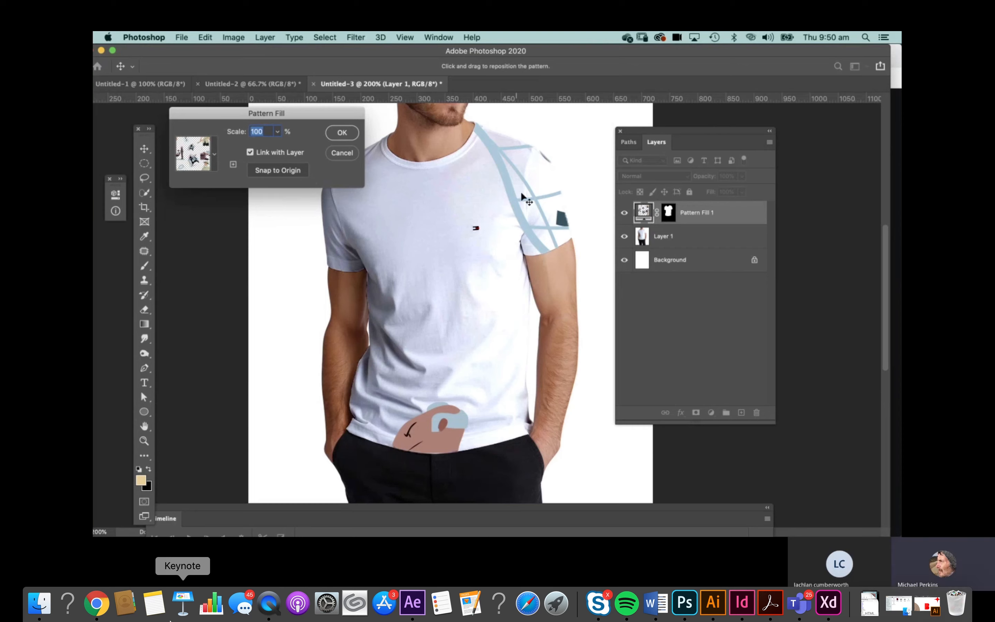
Reposition the pattern on the shirt and try pattern fill scales of 44% and 22%.
left_click_drag(296, 115, 386, 220)
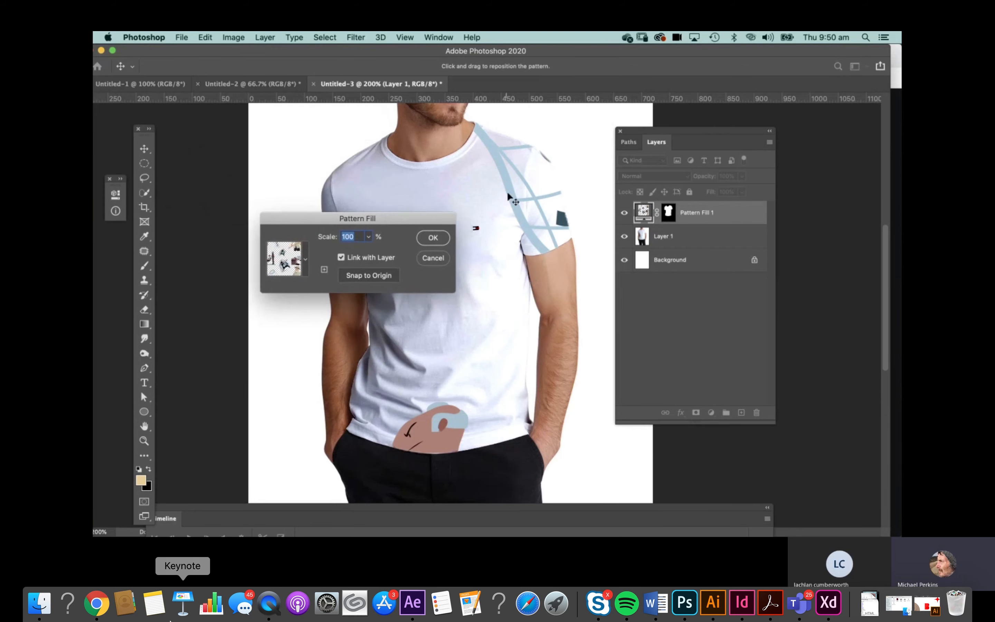
left_click_drag(330, 216, 267, 181)
left_click_drag(493, 190, 394, 343)
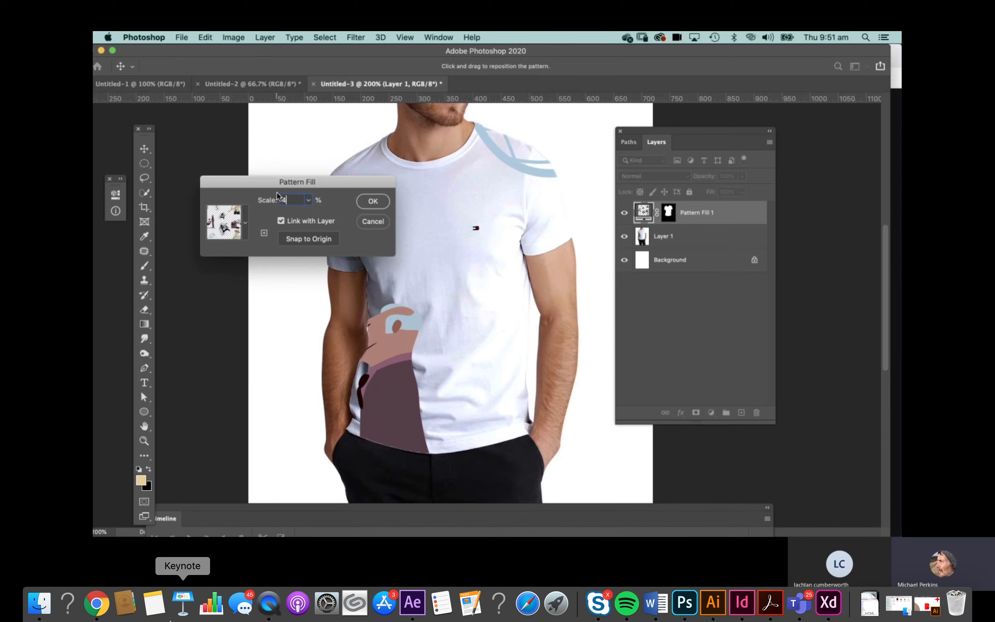
type("4")
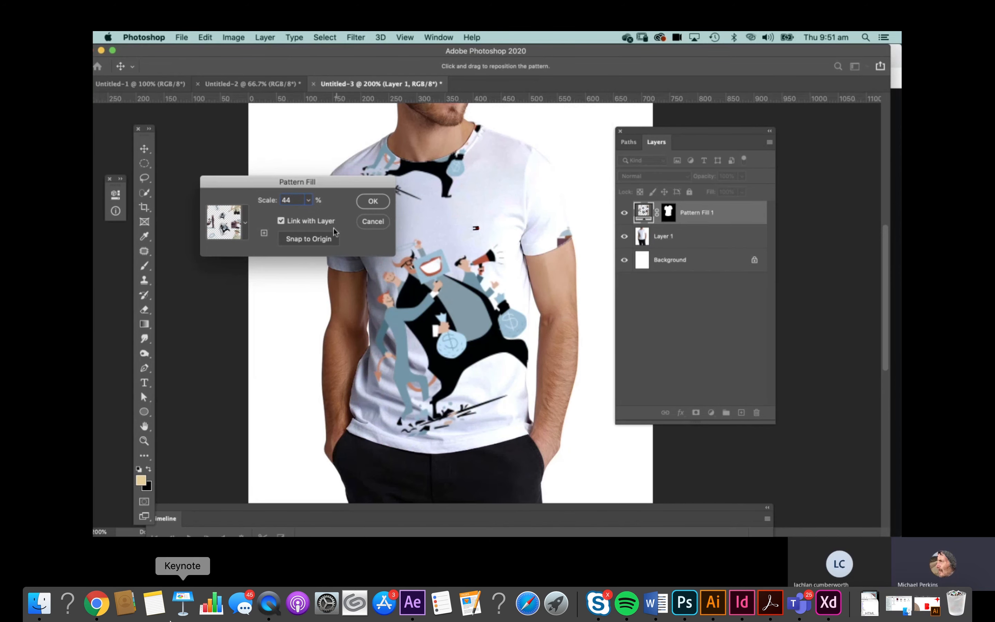
left_click_drag(296, 201, 276, 201)
type("22")
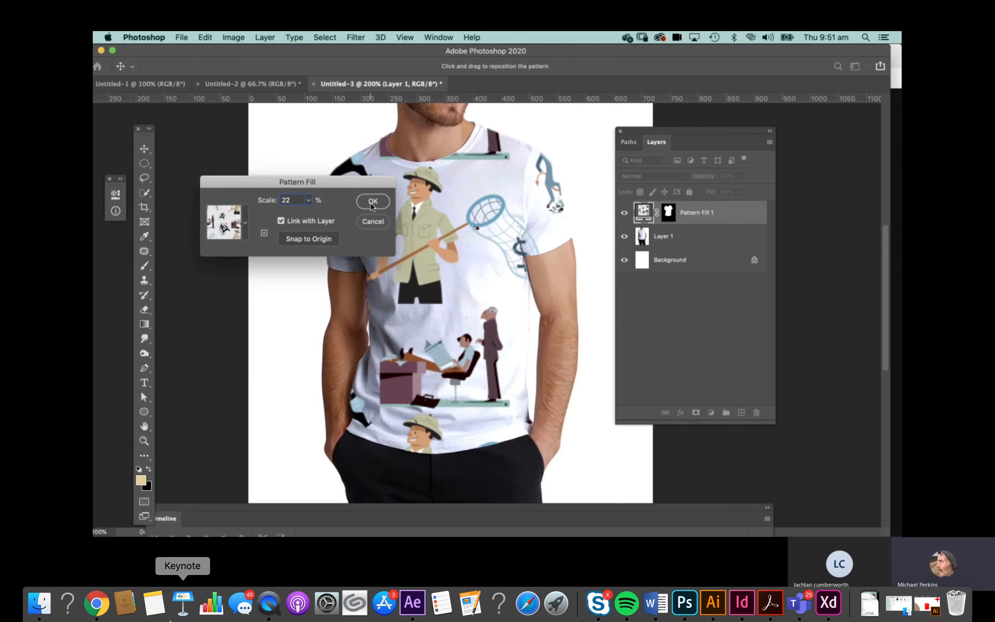
Shift the pattern within the shirt again, set its scale to 18% and accept the pattern fill.
key("Tab")
left_click_drag(460, 237, 472, 262)
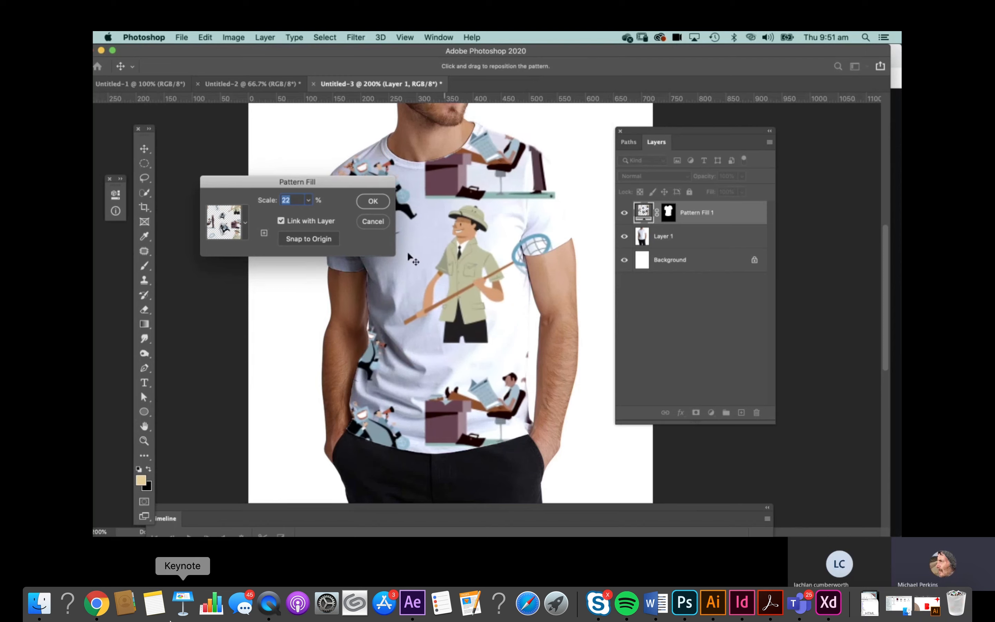
type("1")
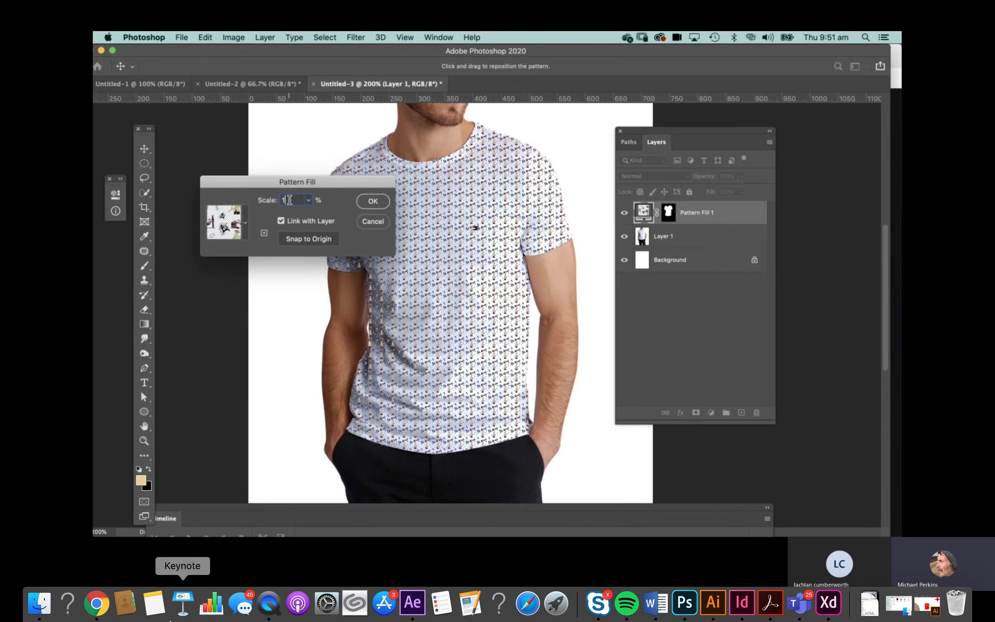
type("8")
left_click(373, 202)
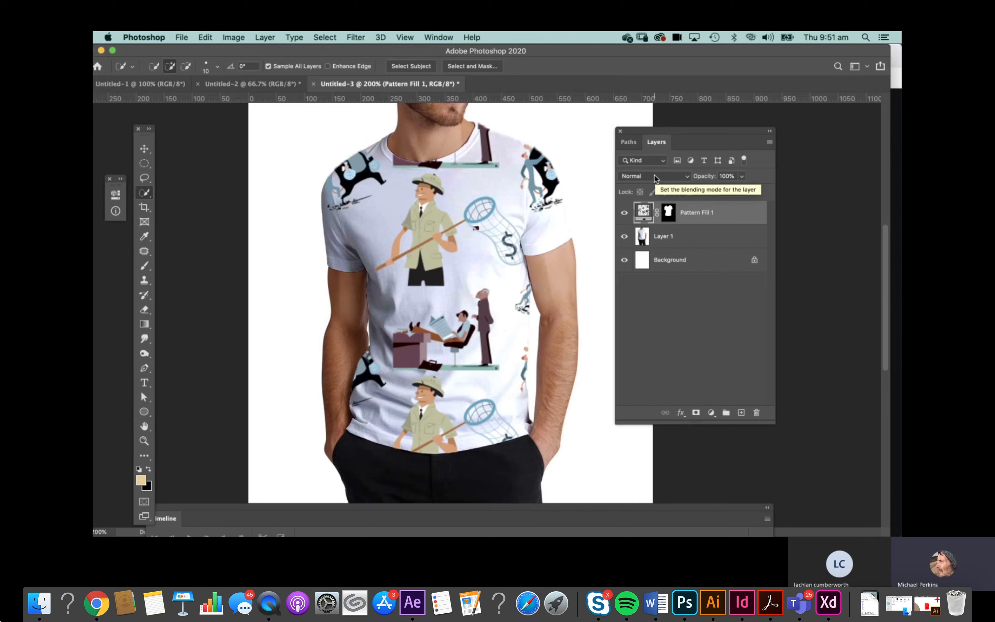
Set the pattern fill layer's blending mode to Multiply and move the Layers panel clear of the photo.
left_click(653, 174)
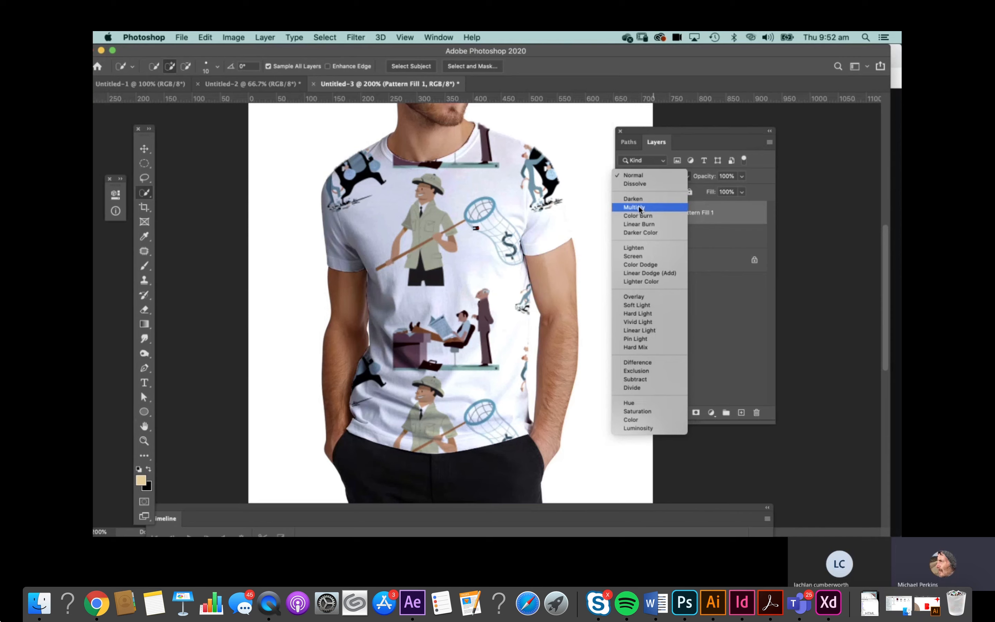
left_click(640, 208)
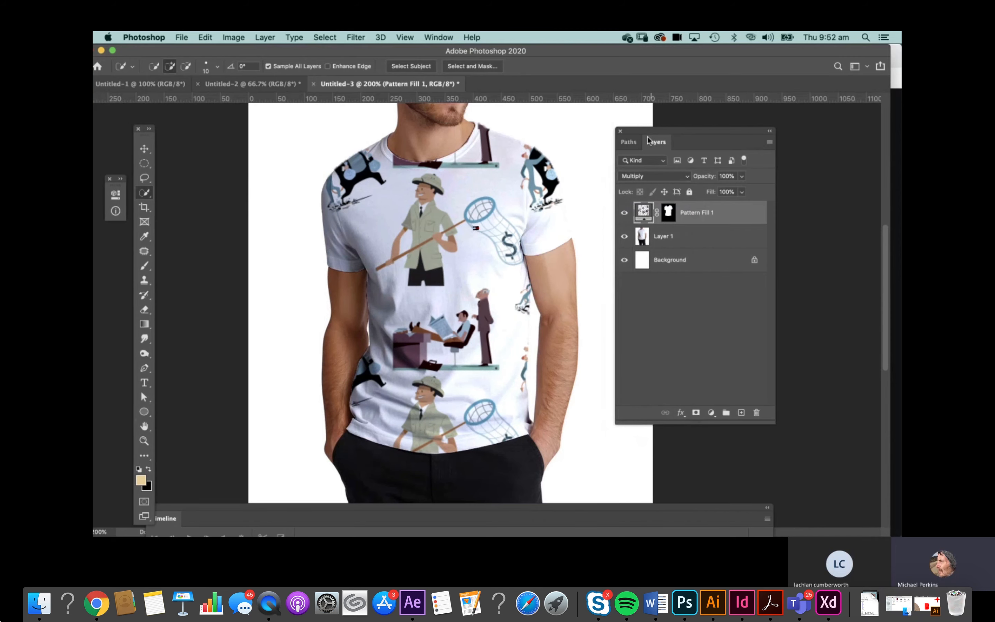
left_click_drag(638, 130, 724, 142)
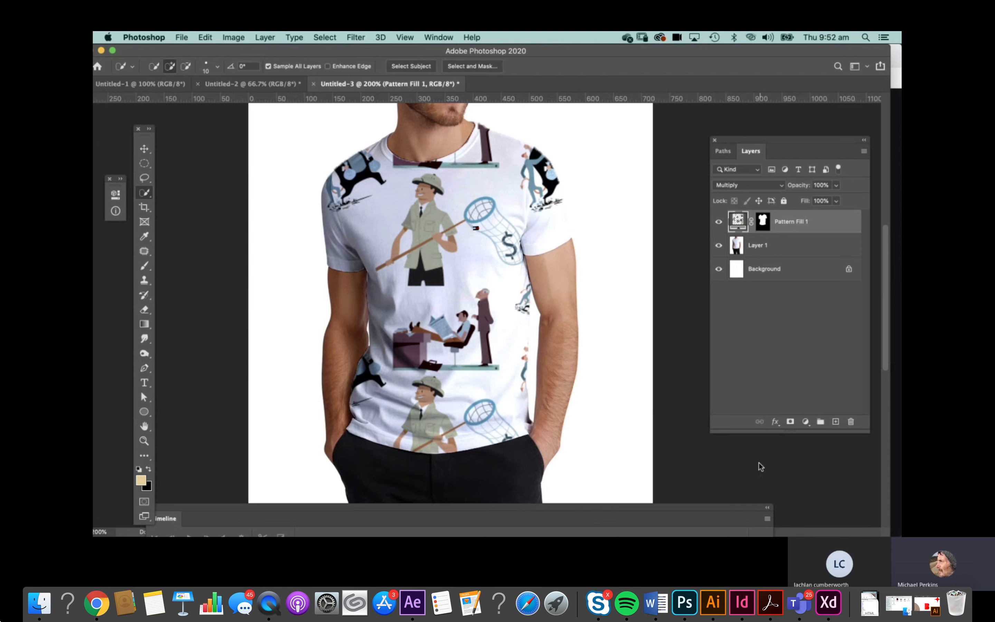
left_click(751, 447)
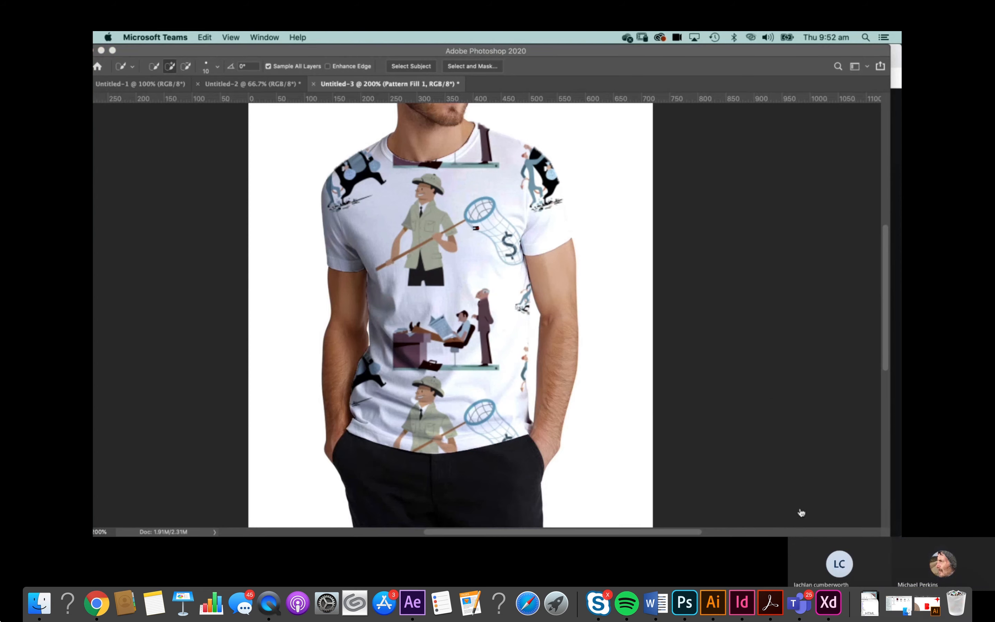